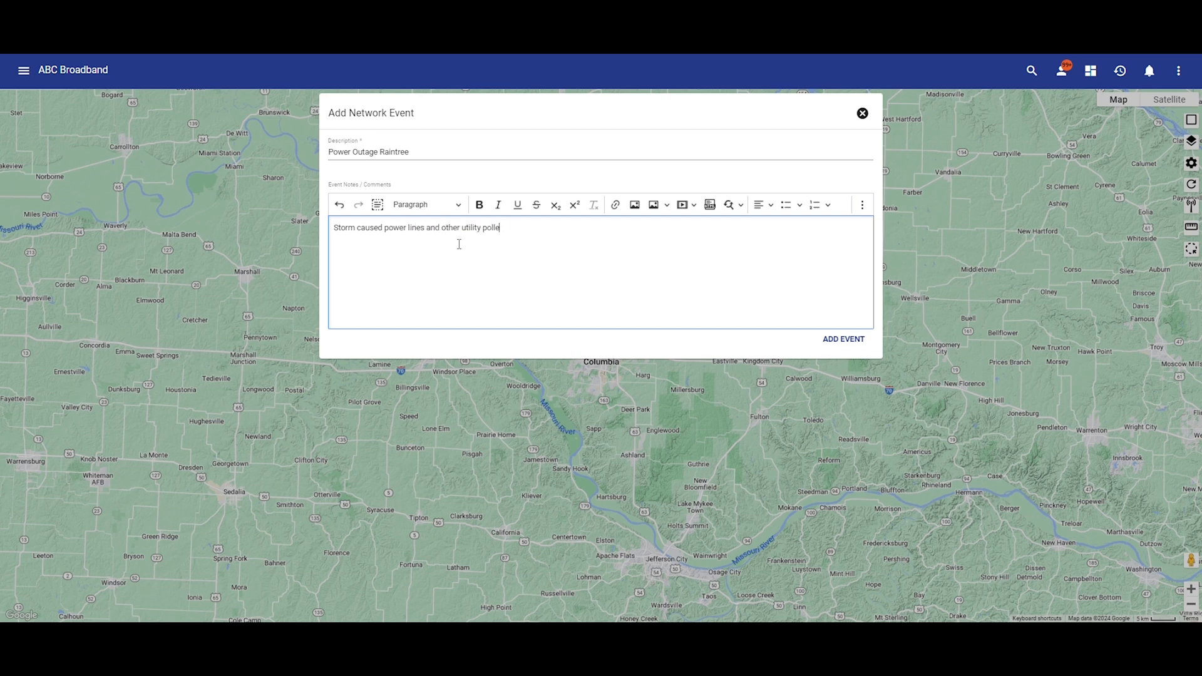
# Finish the Power Outage Raintree notes about storm-felled utility poles leaving subscribers without service, add the event, and open its associations.
pyautogui.write('scriber with')
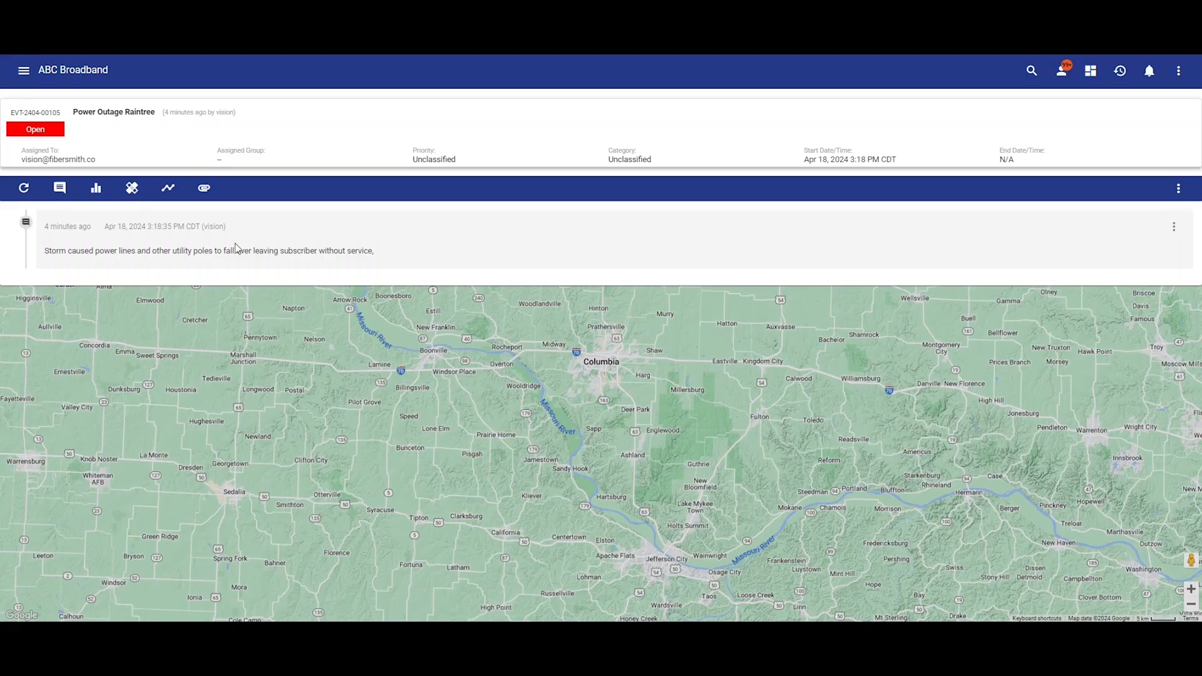
pyautogui.click(133, 189)
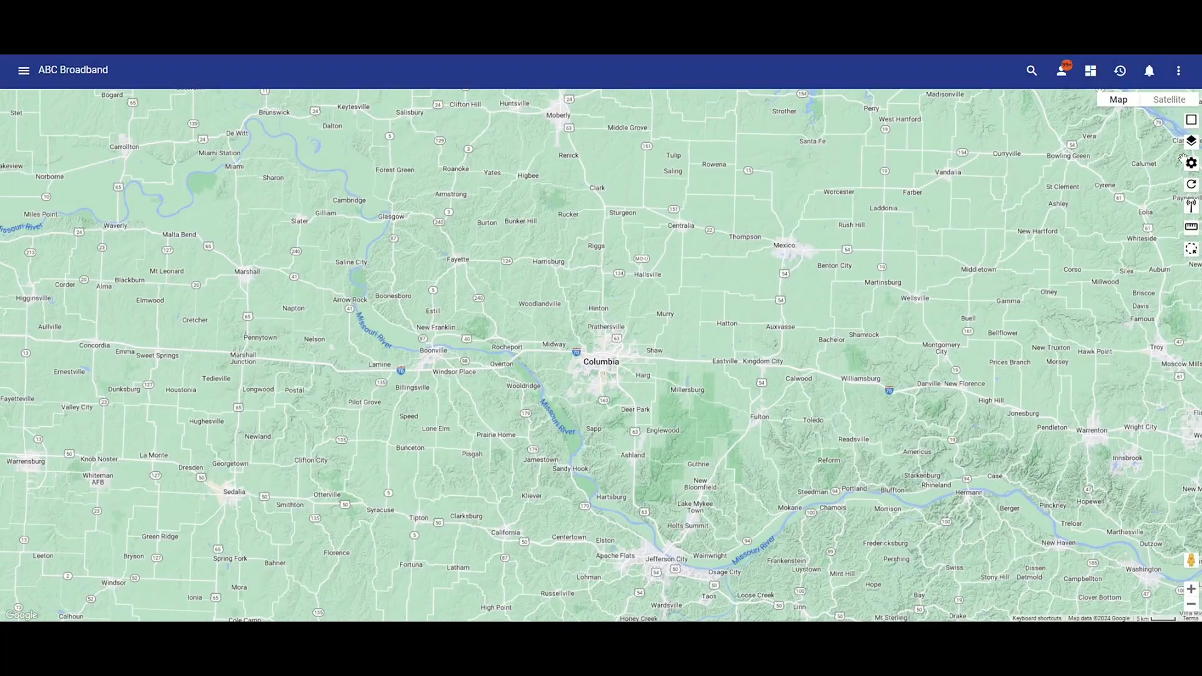
# Display the subscriber layer on the map for Current and Lead subscribers, showing any location including those without packages.
pyautogui.click(1191, 141)
pyautogui.click(1151, 276)
pyautogui.click(333, 194)
pyautogui.click(341, 223)
pyautogui.click(340, 249)
pyautogui.click(341, 322)
pyautogui.click(524, 423)
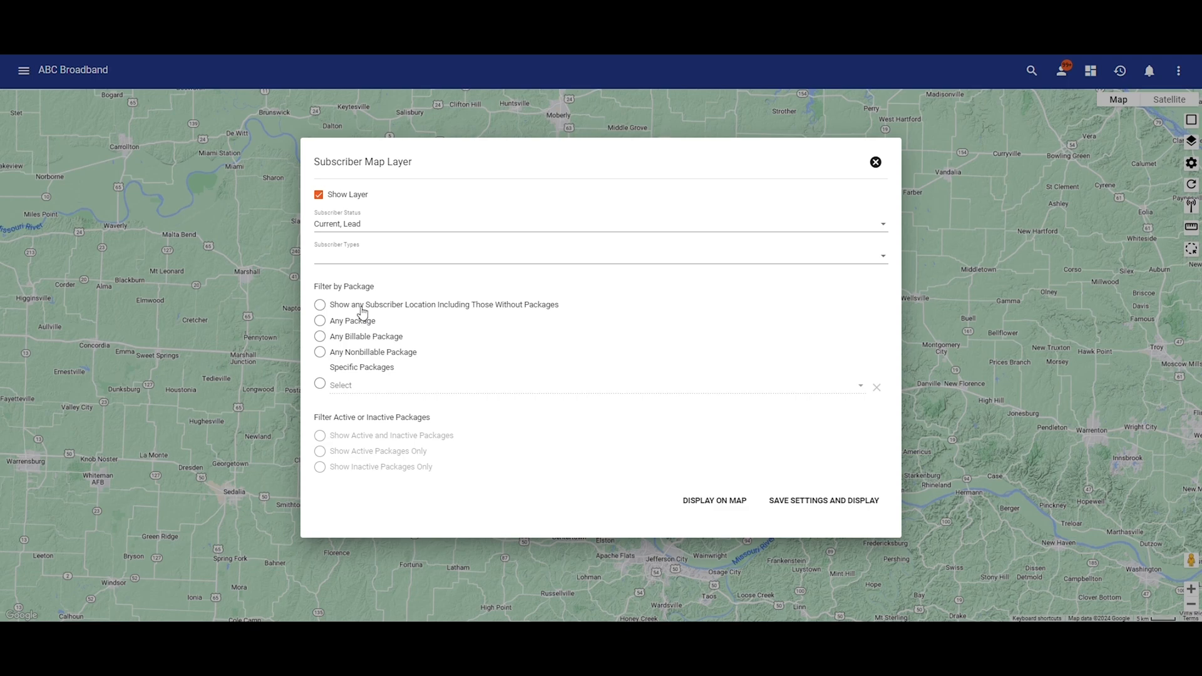
pyautogui.click(361, 306)
pyautogui.click(733, 499)
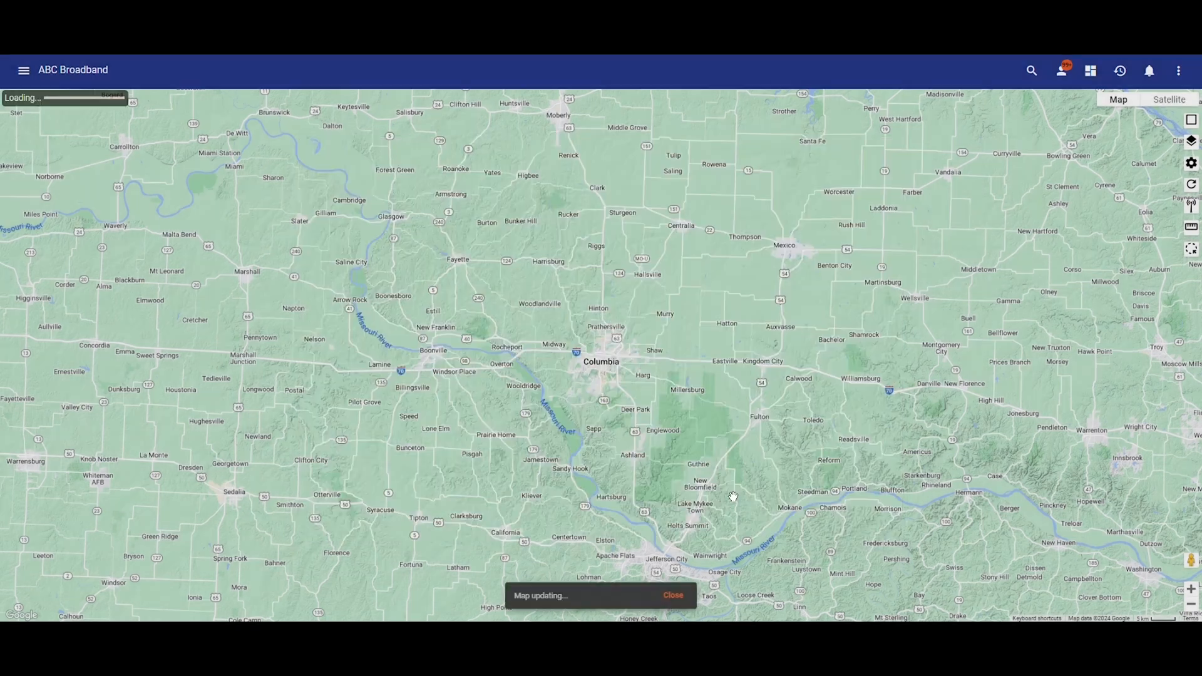
# Outline an area around the cluster of subscribers on the west side of Columbia to select their locations.
pyautogui.scroll(-1, 590, 377)
pyautogui.scroll(3, 591, 376)
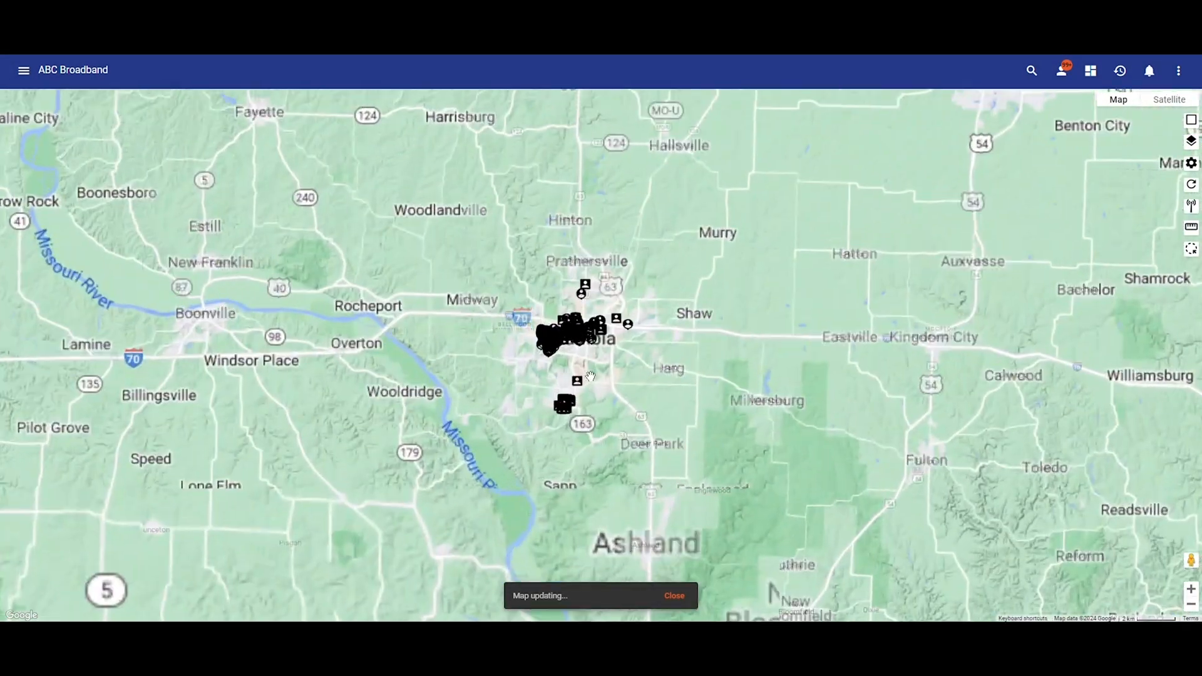
pyautogui.scroll(1, 591, 377)
pyautogui.moveTo(591, 376); pyautogui.dragTo(594, 440)
pyautogui.click(1191, 252)
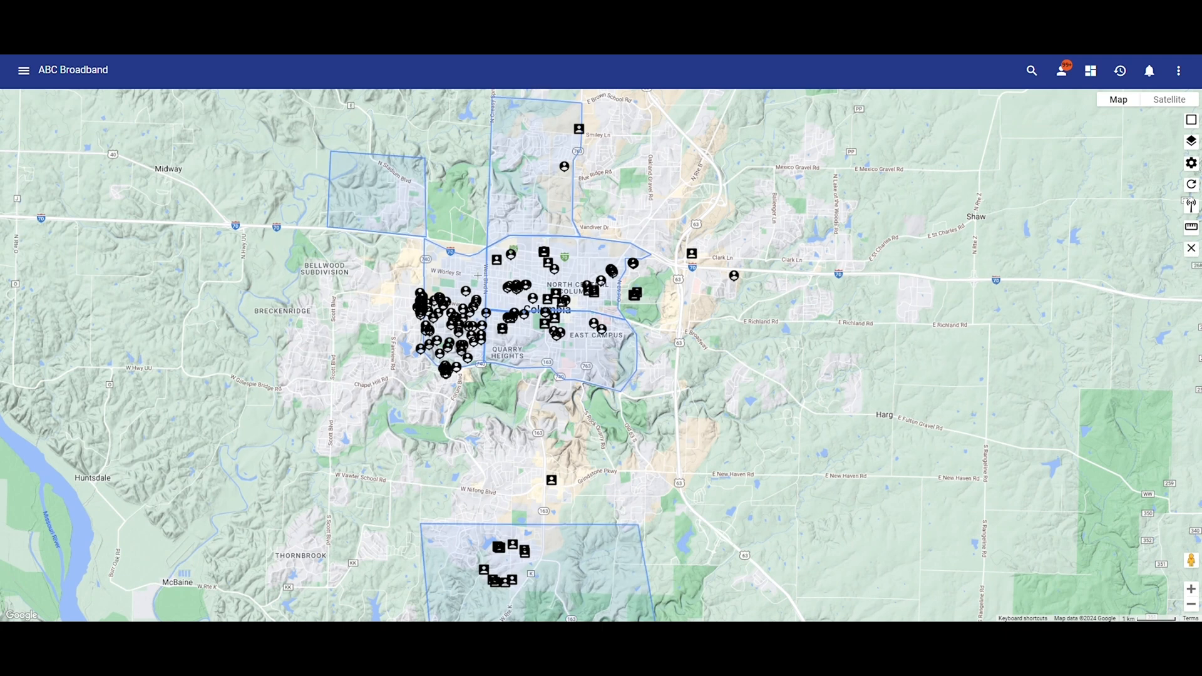
pyautogui.click(390, 376)
pyautogui.click(412, 285)
pyautogui.click(488, 292)
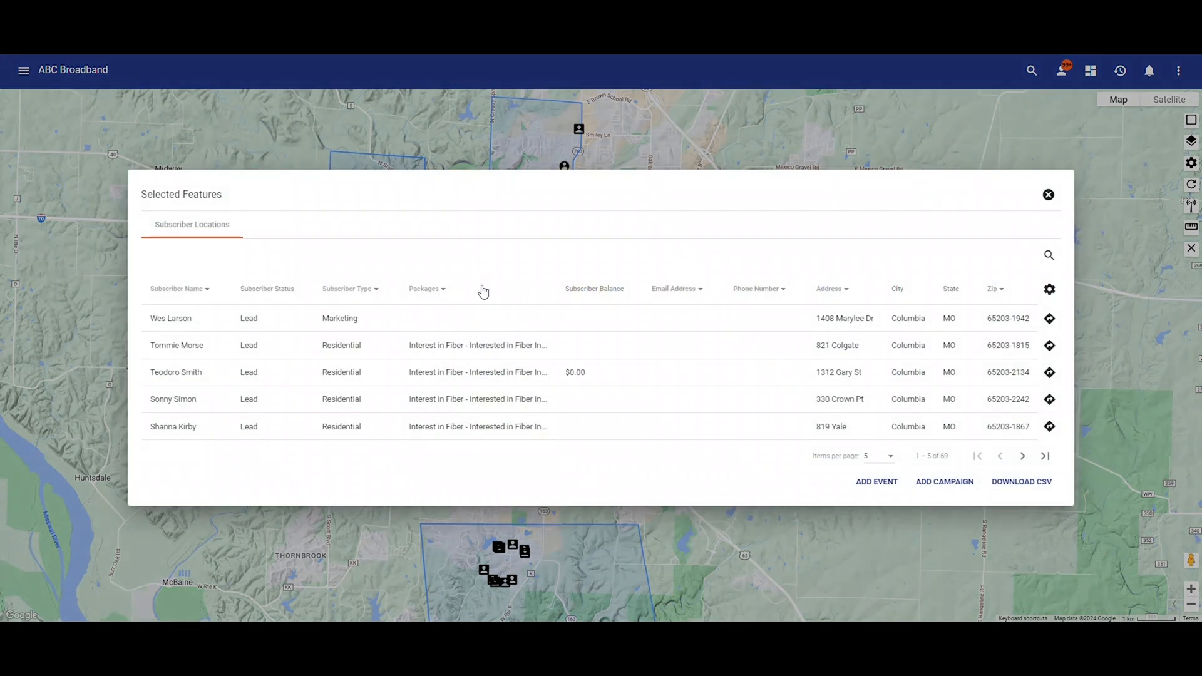
# Associate the selected subscriber locations with the network event EVT-2404-00105 Power Outage Raintree.
pyautogui.click(878, 482)
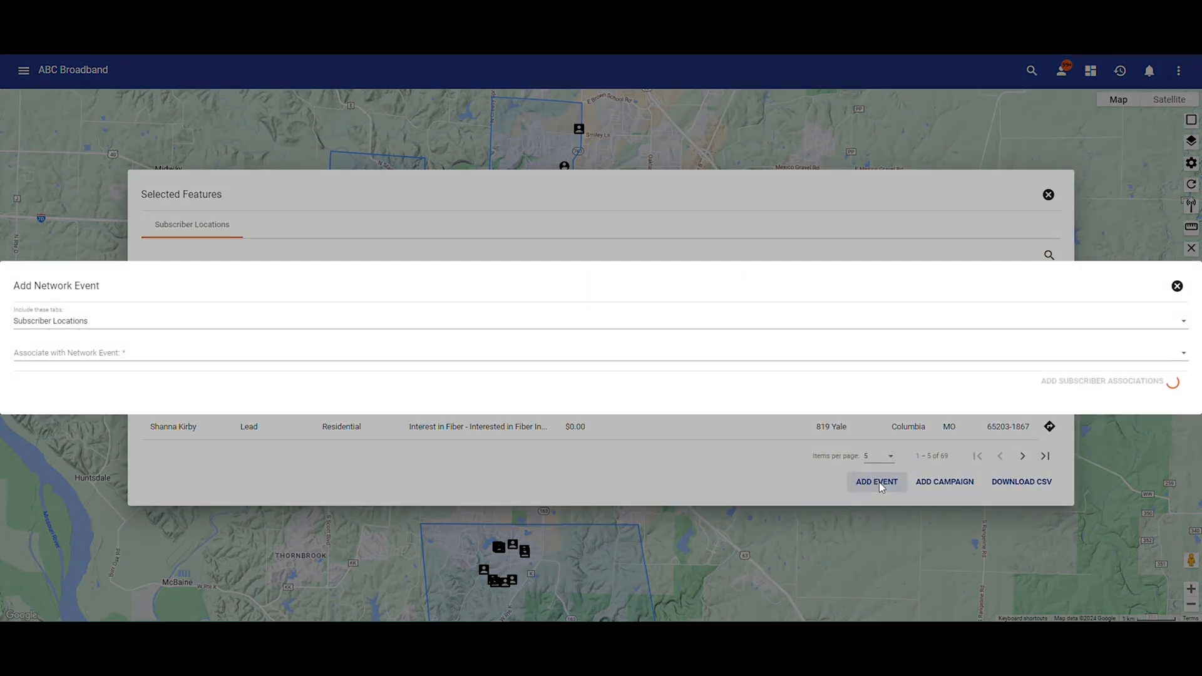
pyautogui.click(496, 349)
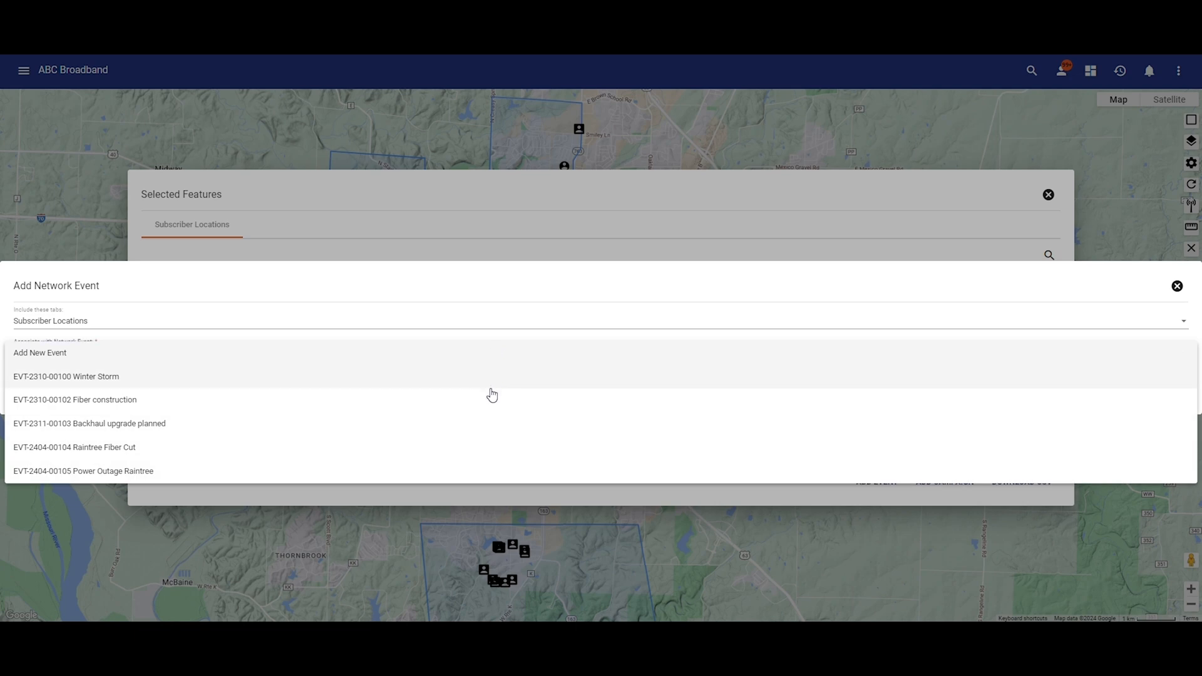
pyautogui.click(474, 469)
pyautogui.click(1081, 381)
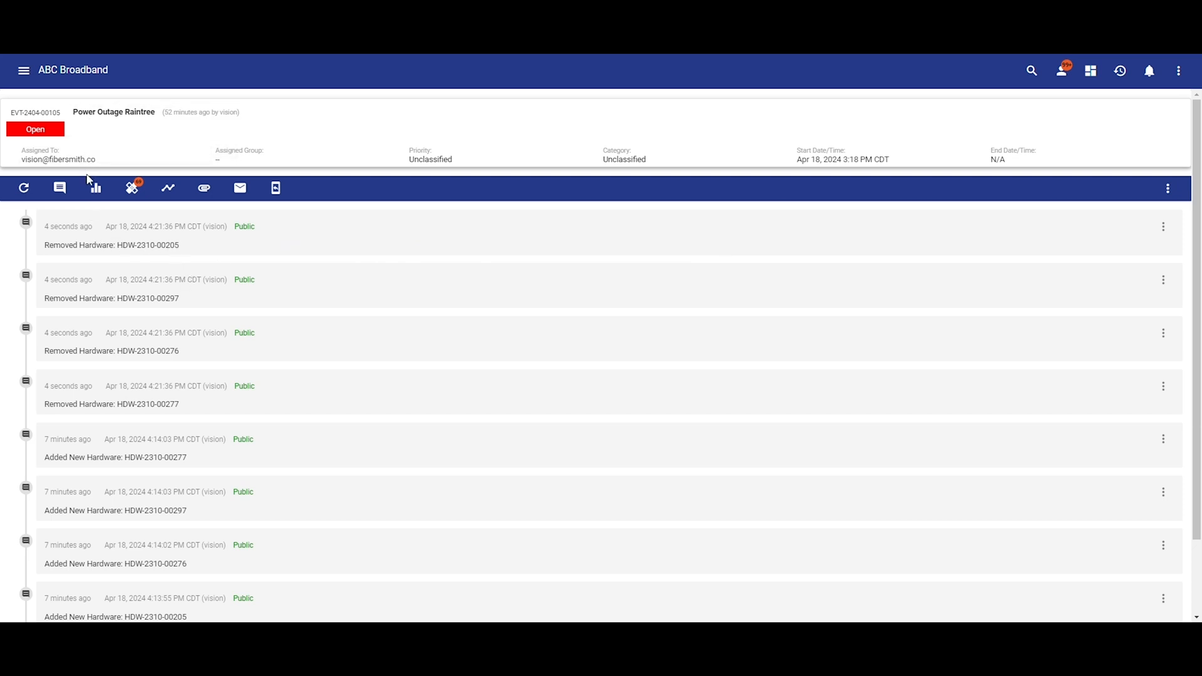
# Start associating hardware with the Power Outage Raintree event, choosing Star City Central Office, Central Office as the warehouse.
pyautogui.click(131, 189)
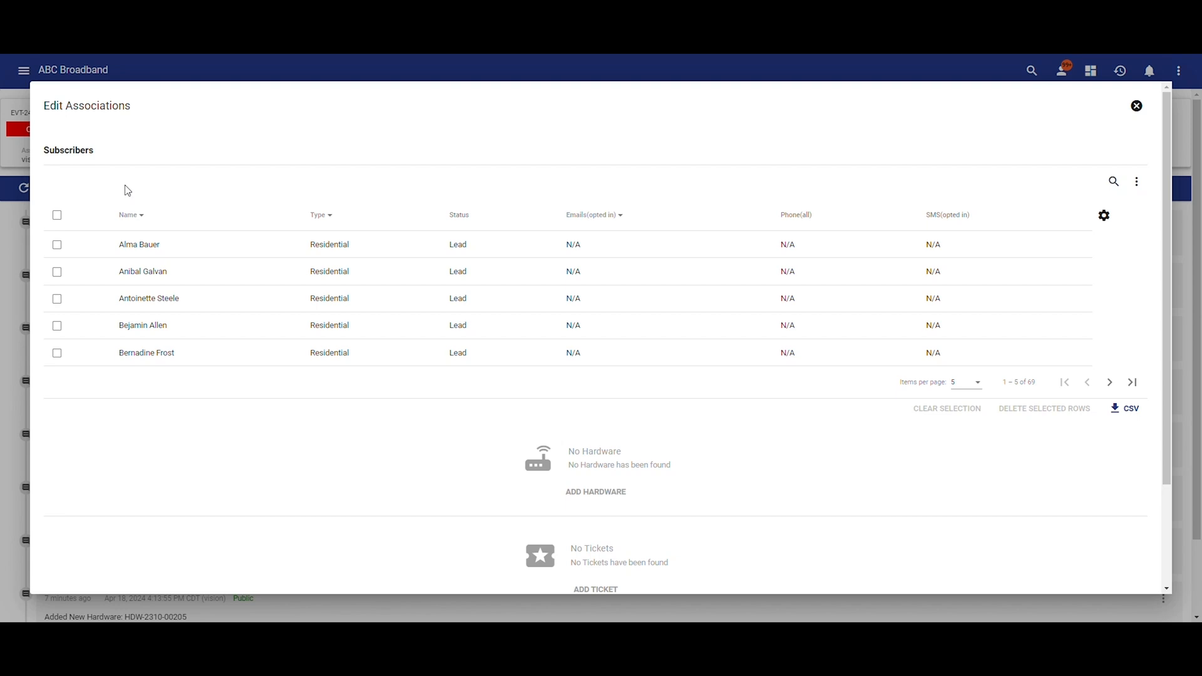
pyautogui.scroll(-2, 413, 413)
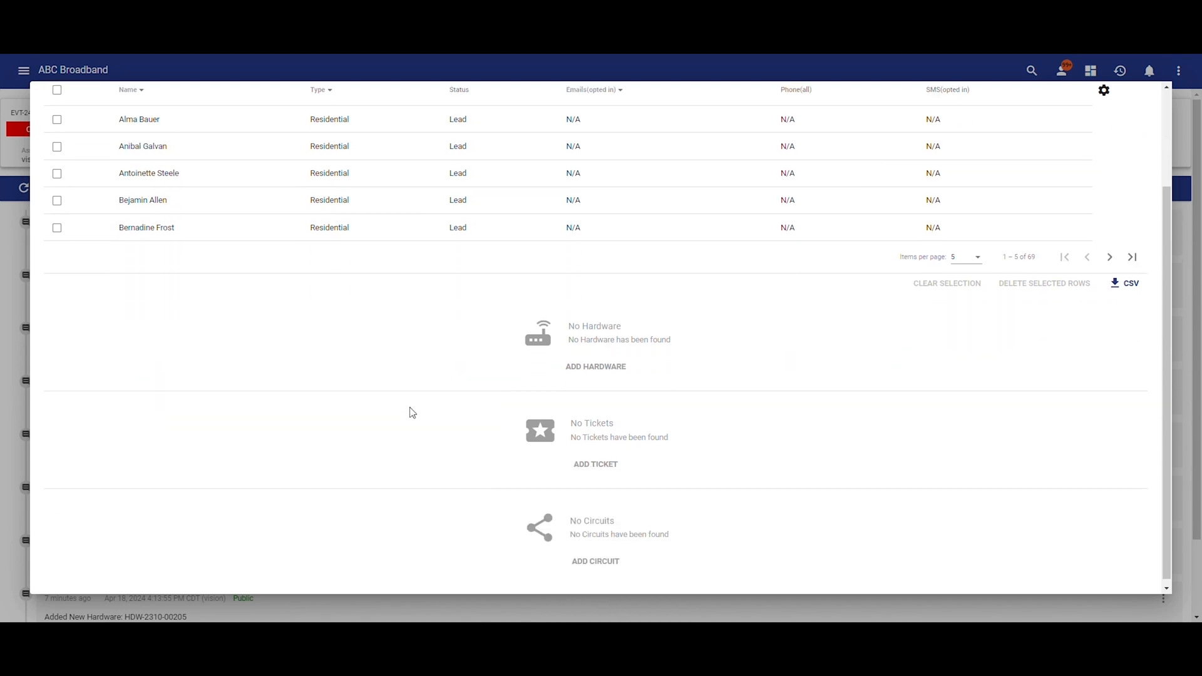
pyautogui.click(604, 369)
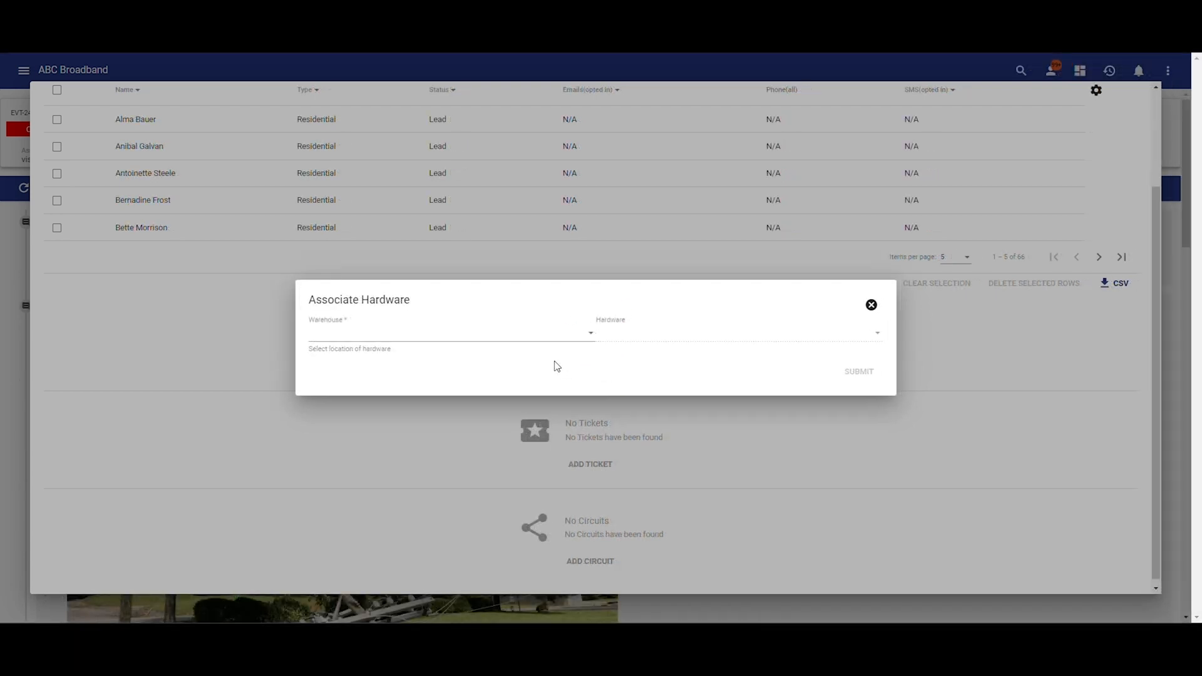
pyautogui.click(555, 347)
pyautogui.scroll(-5, 536, 382)
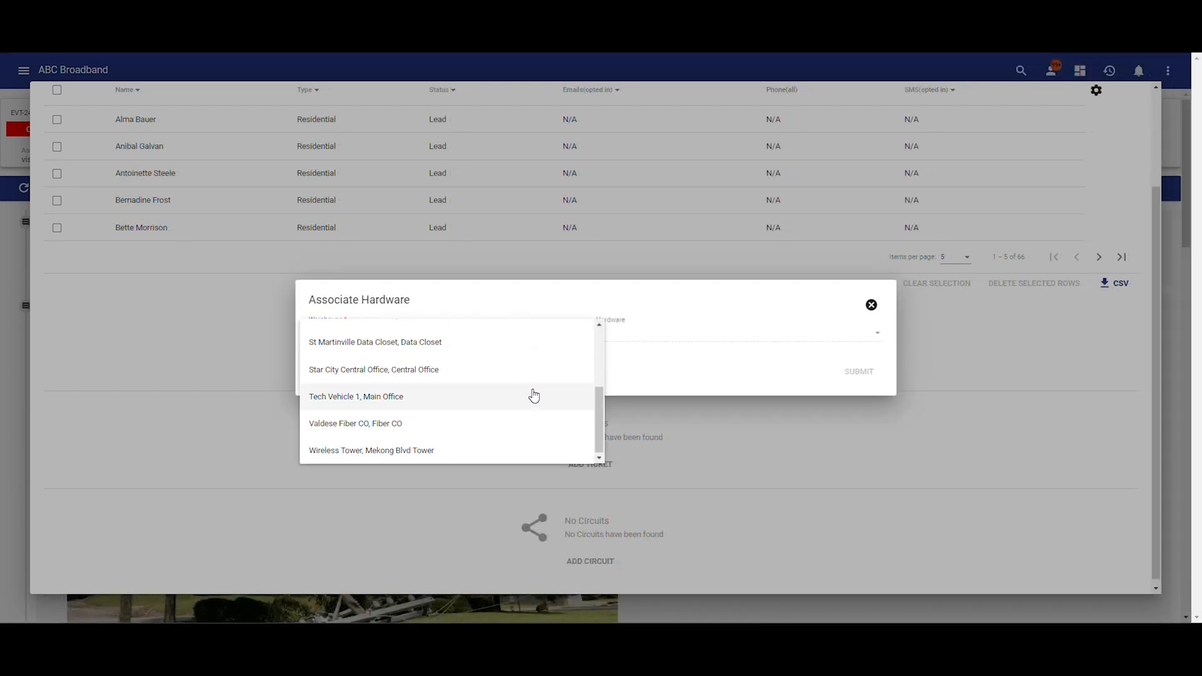
pyautogui.click(518, 376)
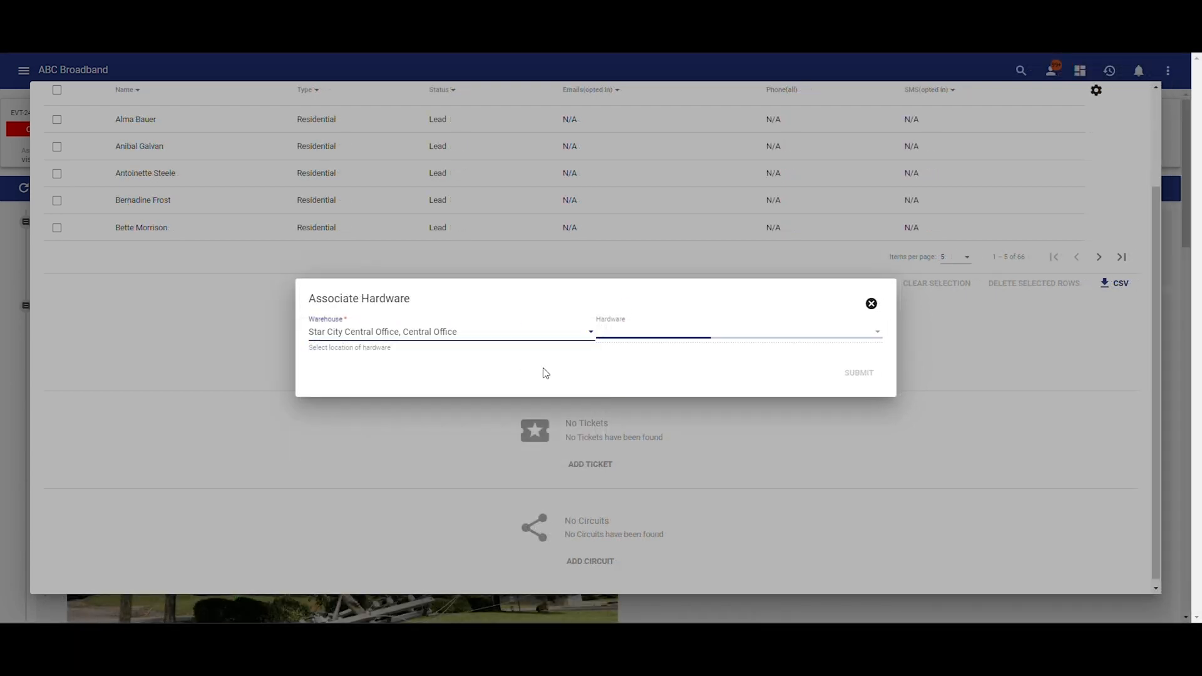
# Associate the Star City hardware with the event, including E7-2 Shelf 3, E7 1, Star City 2, Star City 4 and Star City 7.
pyautogui.click(668, 340)
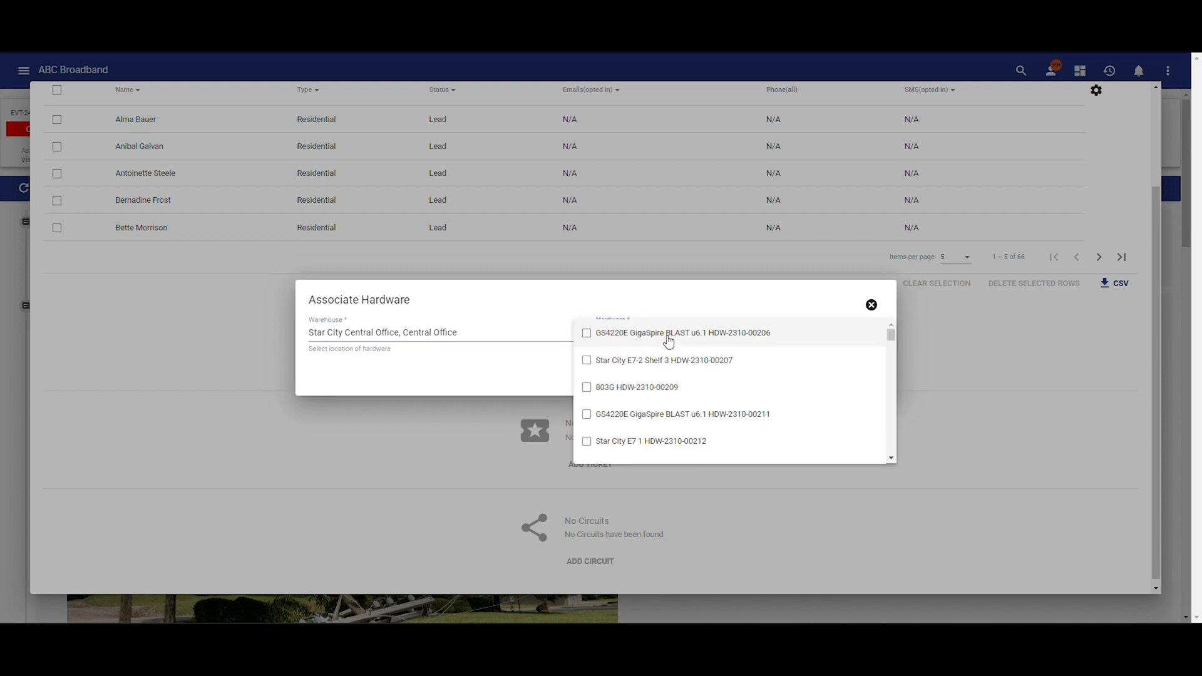
pyautogui.click(662, 363)
pyautogui.click(661, 445)
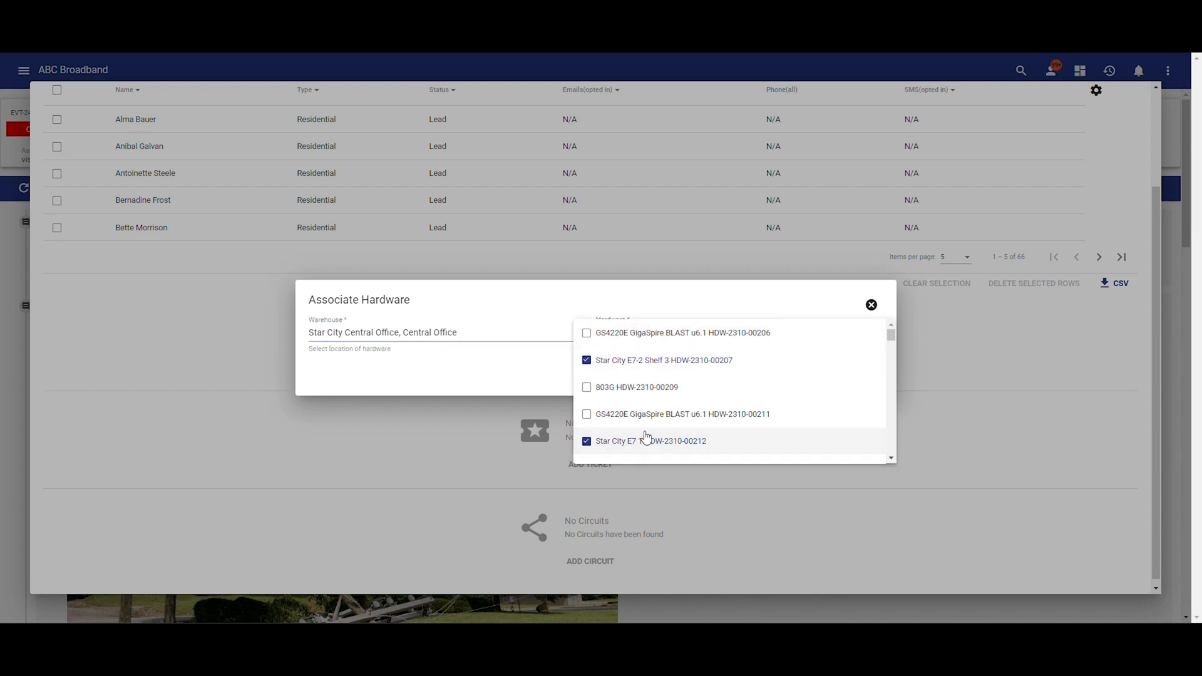
pyautogui.scroll(-2, 651, 429)
pyautogui.click(650, 369)
pyautogui.click(649, 448)
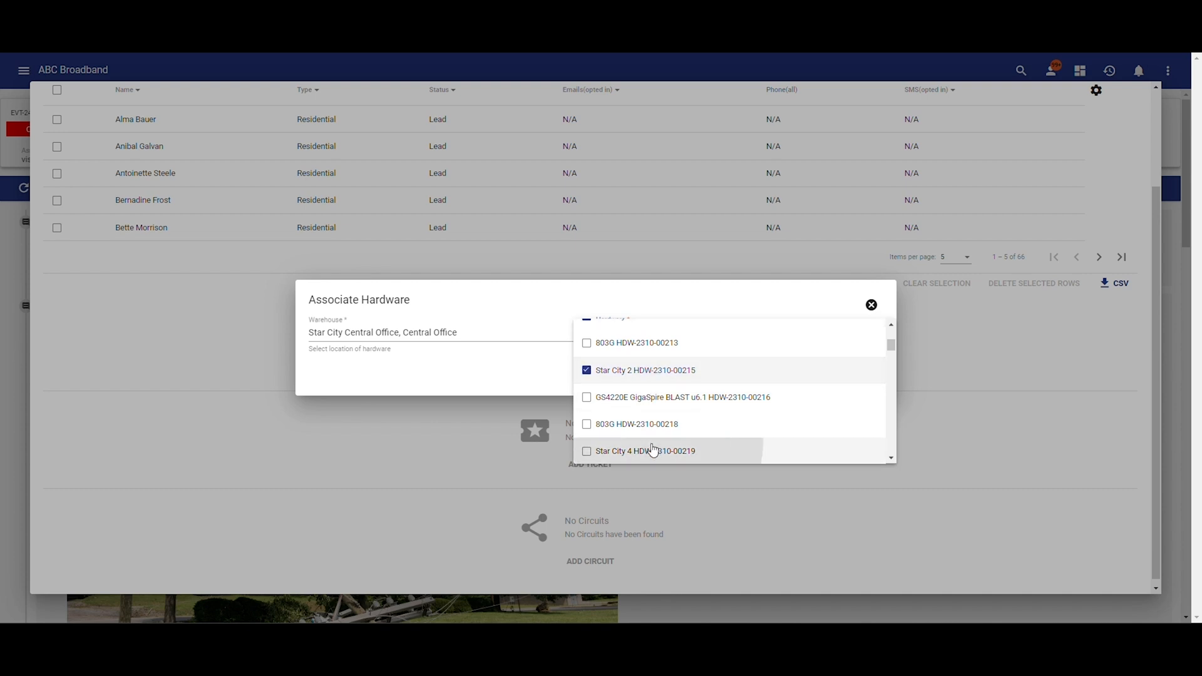
pyautogui.scroll(-3, 651, 431)
pyautogui.click(657, 369)
pyautogui.click(661, 419)
pyautogui.scroll(-2, 661, 422)
pyautogui.click(661, 417)
pyautogui.scroll(-5, 651, 422)
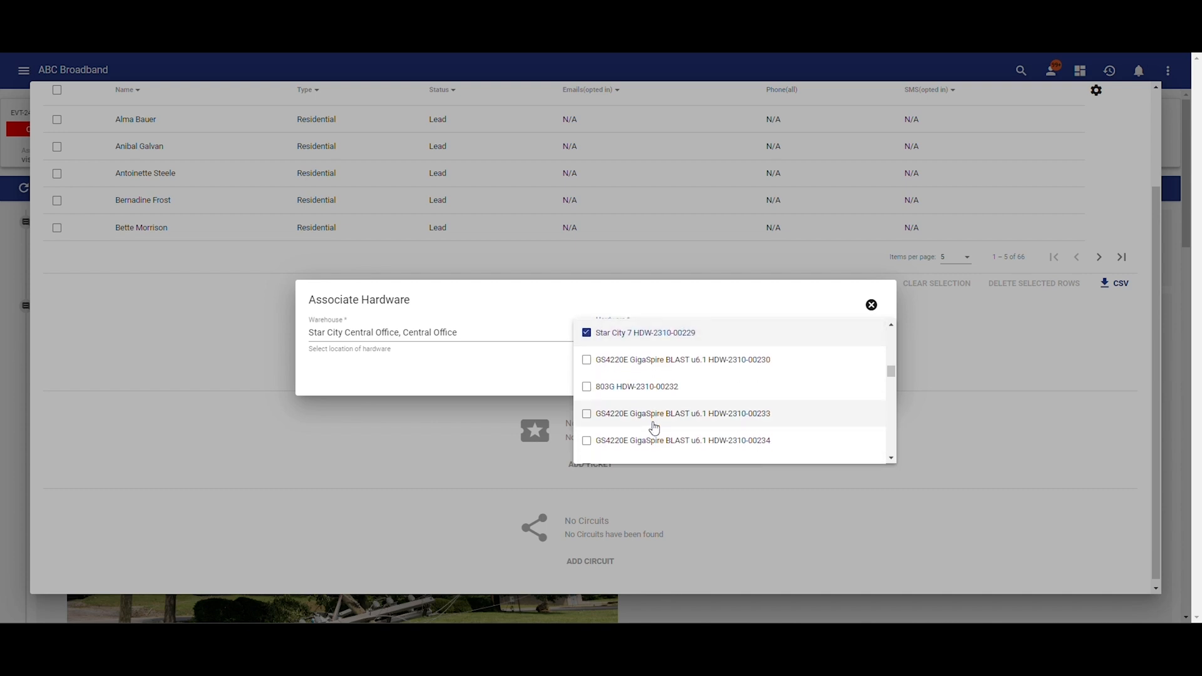
pyautogui.scroll(-8, 651, 431)
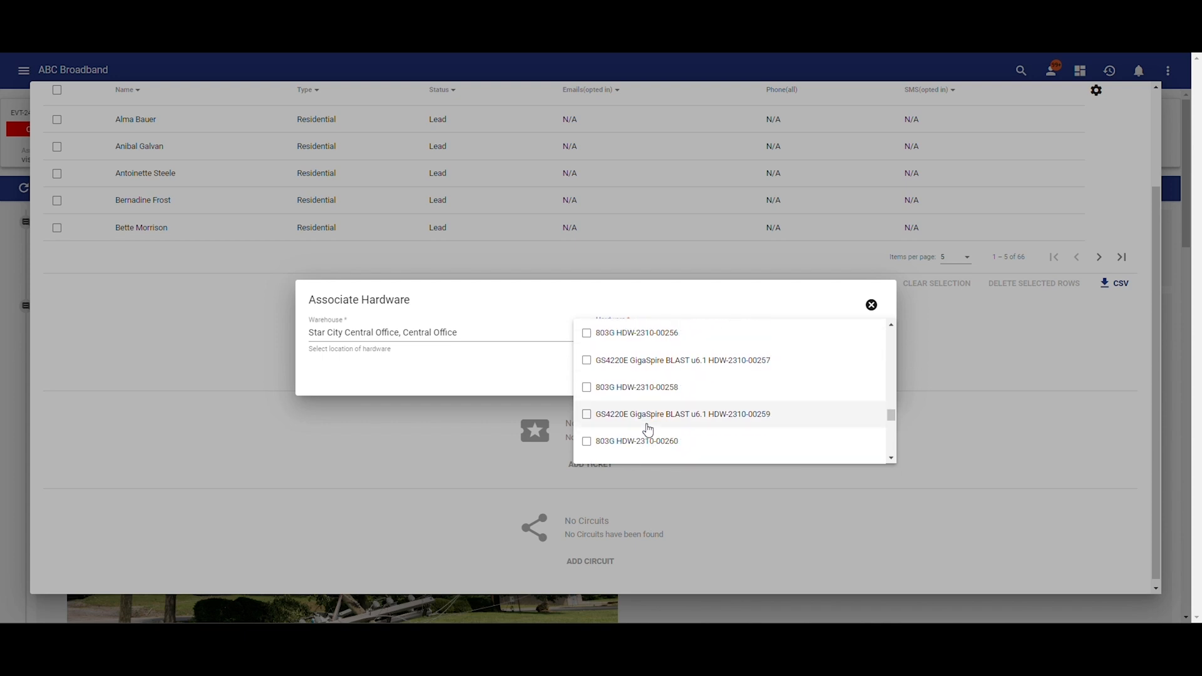
pyautogui.click(536, 376)
pyautogui.click(852, 378)
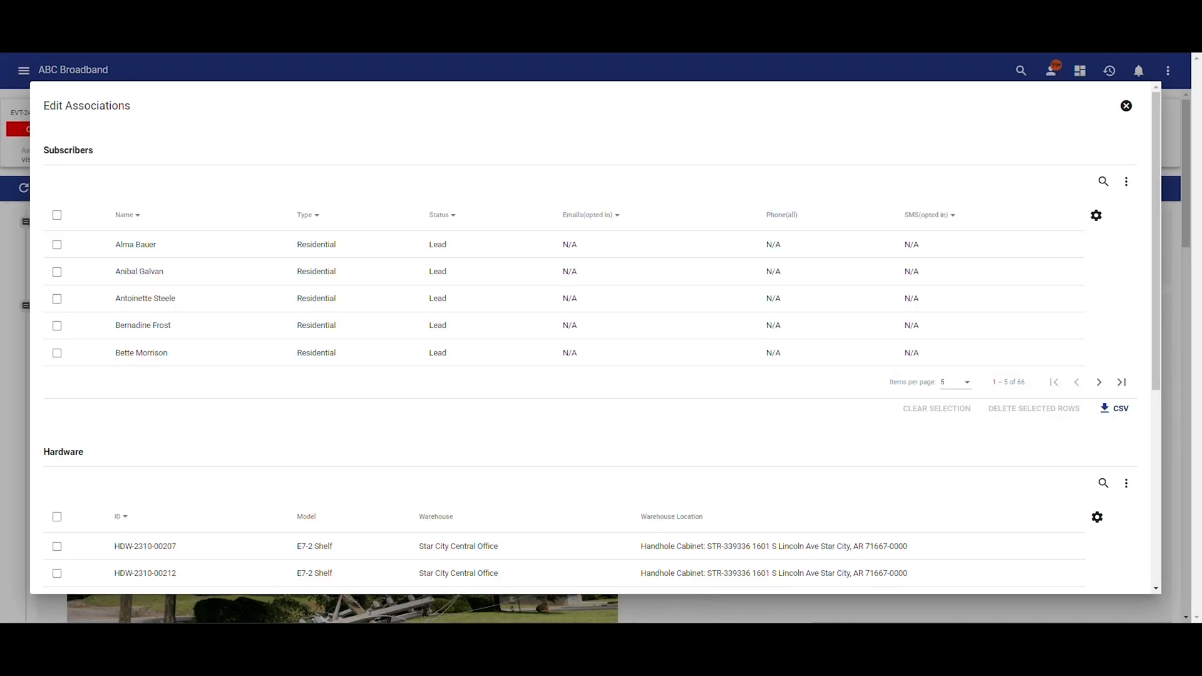
pyautogui.scroll(-3, 569, 364)
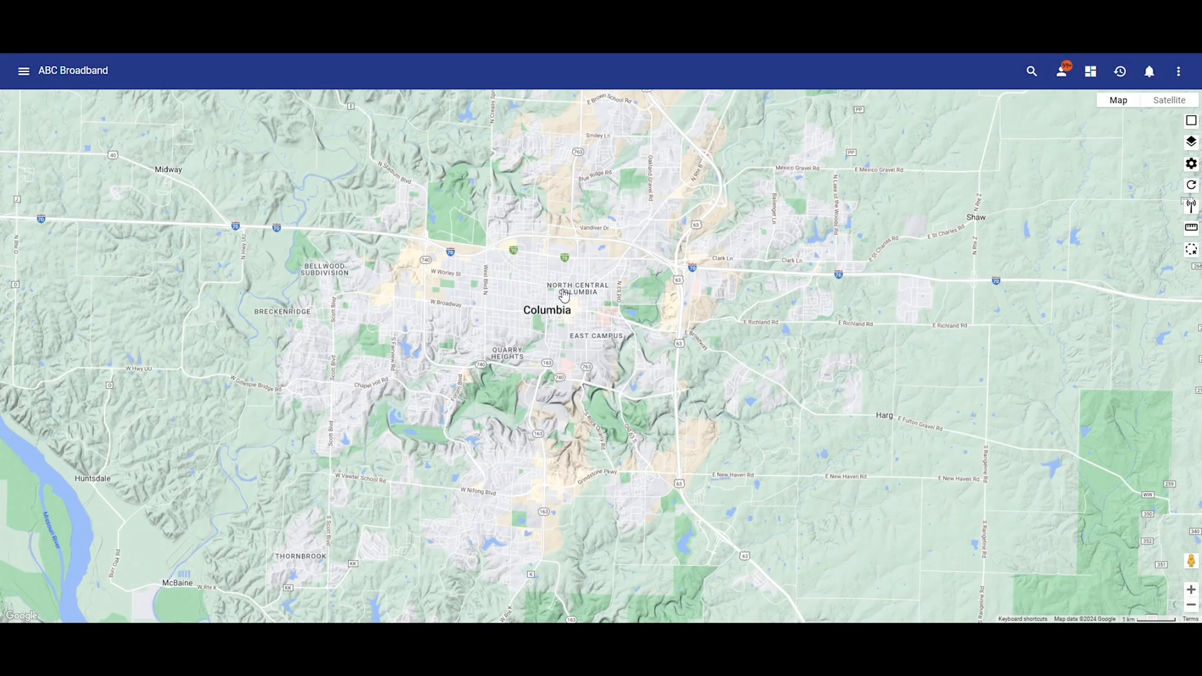
# Open the subscriber reports in the Operations area.
pyautogui.click(23, 73)
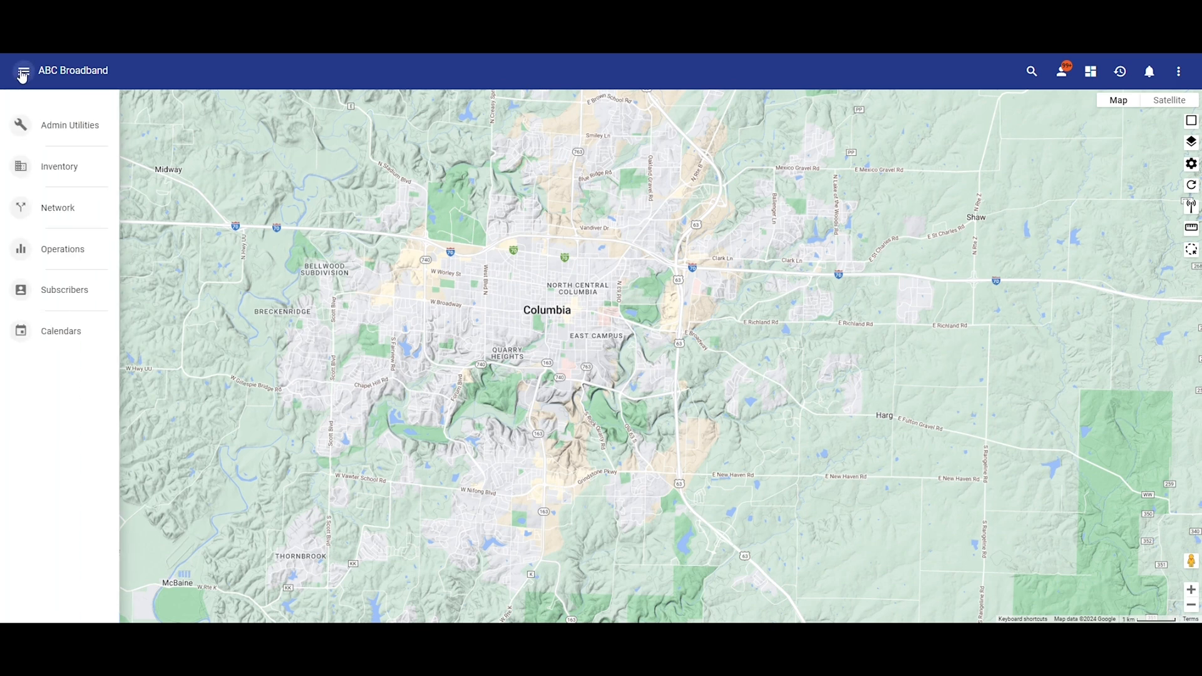
pyautogui.click(68, 264)
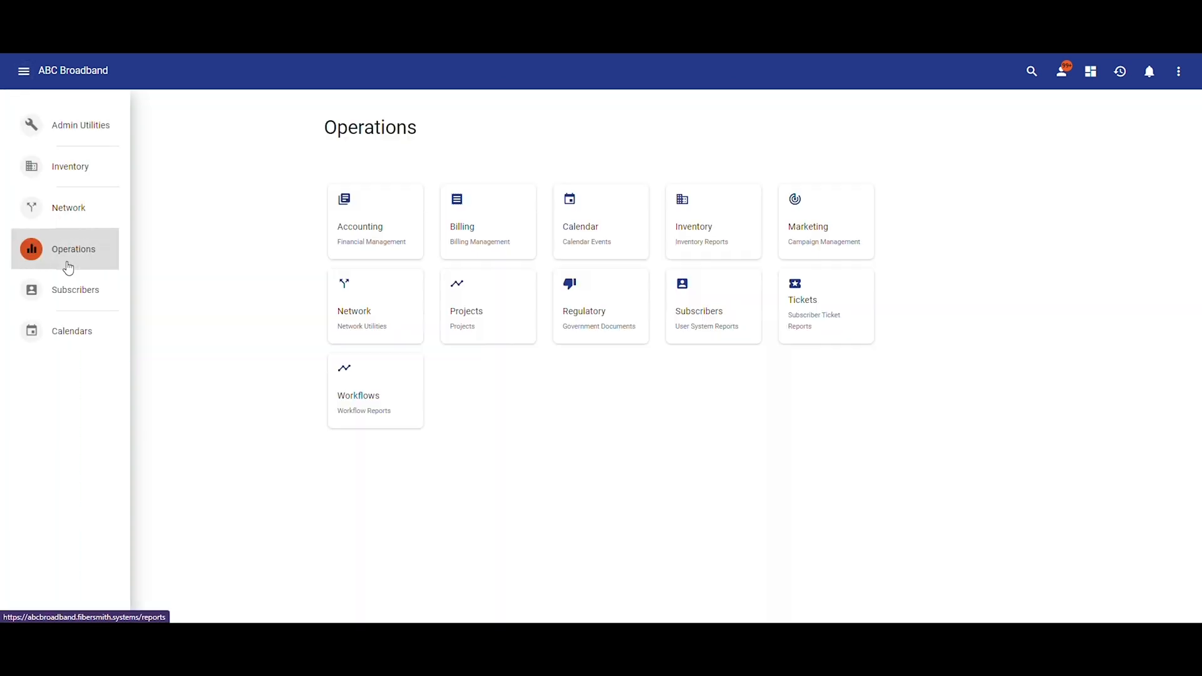
pyautogui.click(242, 260)
pyautogui.click(724, 305)
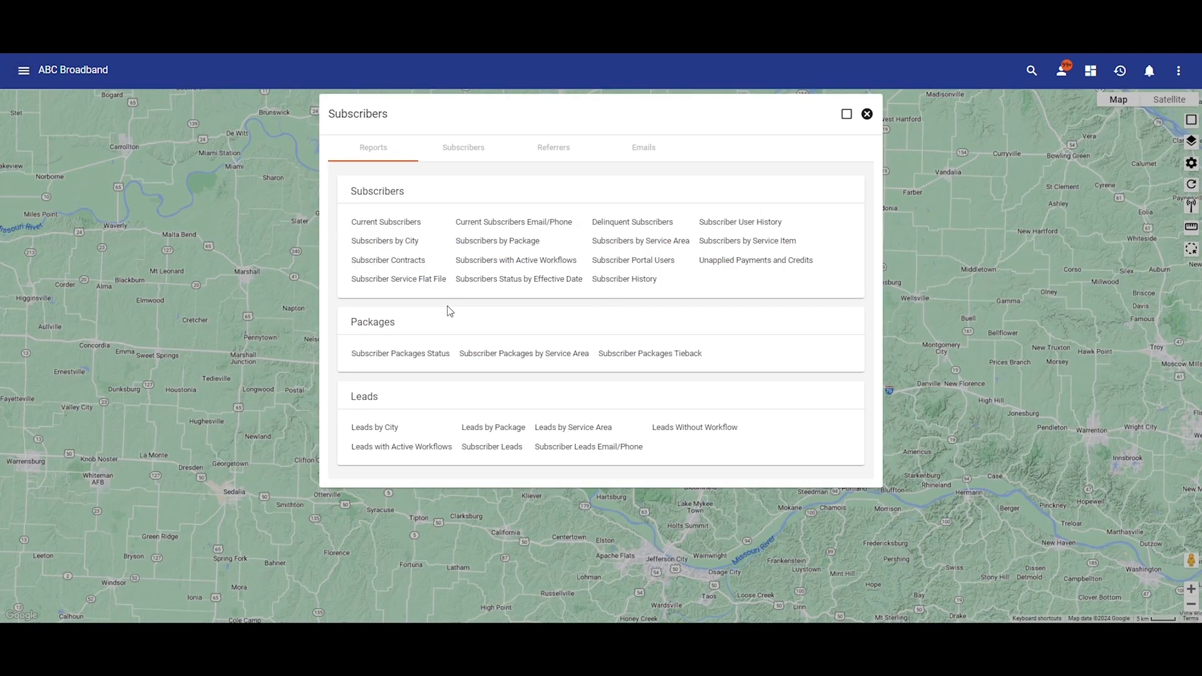
# Create a Current Subscribers report limited to Current status and Residential type, for subscribers added last year, as HTML / Table.
pyautogui.click(383, 223)
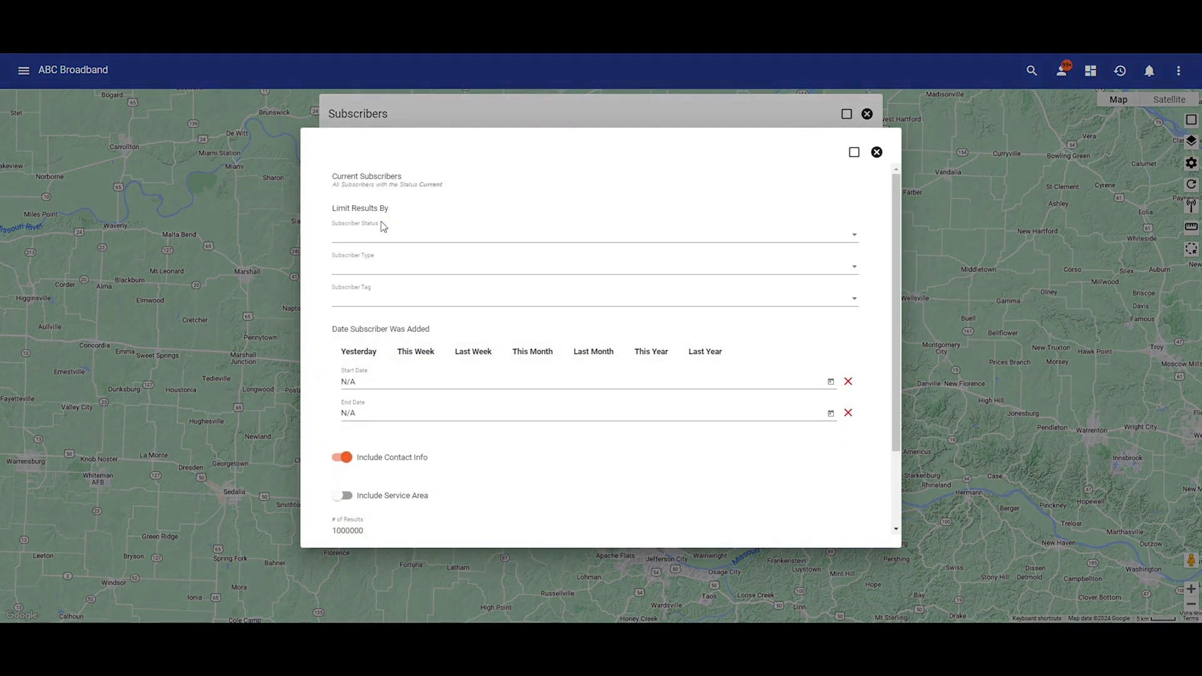
pyautogui.click(380, 274)
pyautogui.scroll(-1, 368, 351)
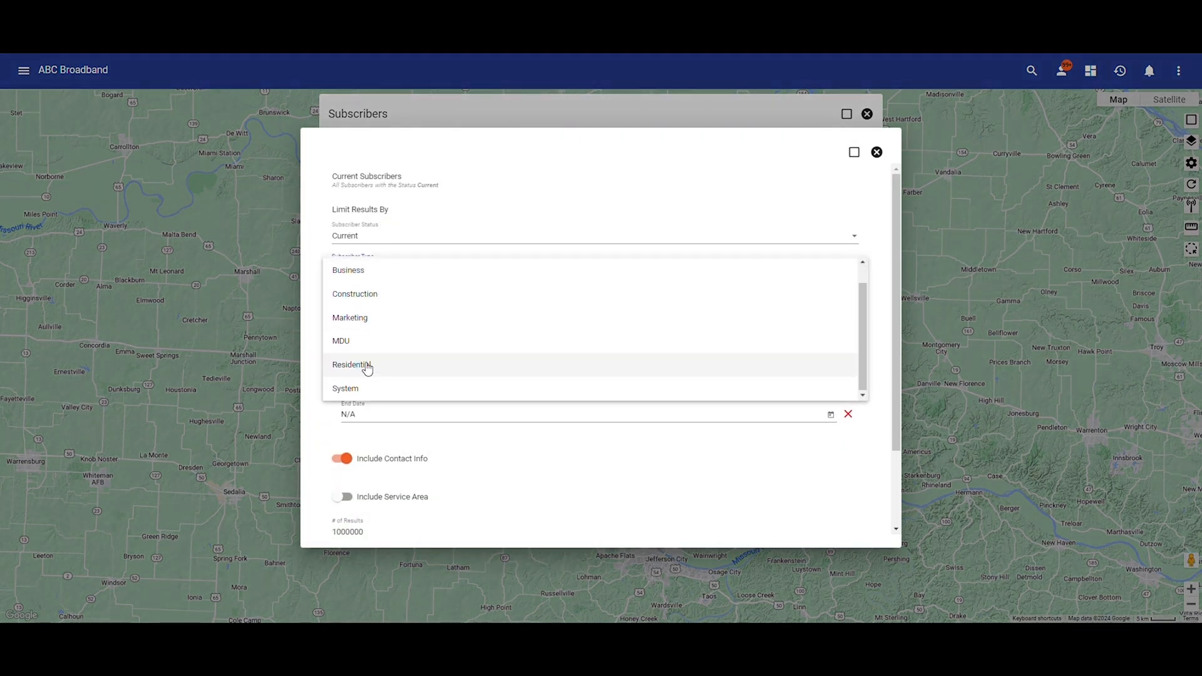
pyautogui.click(365, 361)
pyautogui.click(705, 353)
pyautogui.scroll(-2, 561, 408)
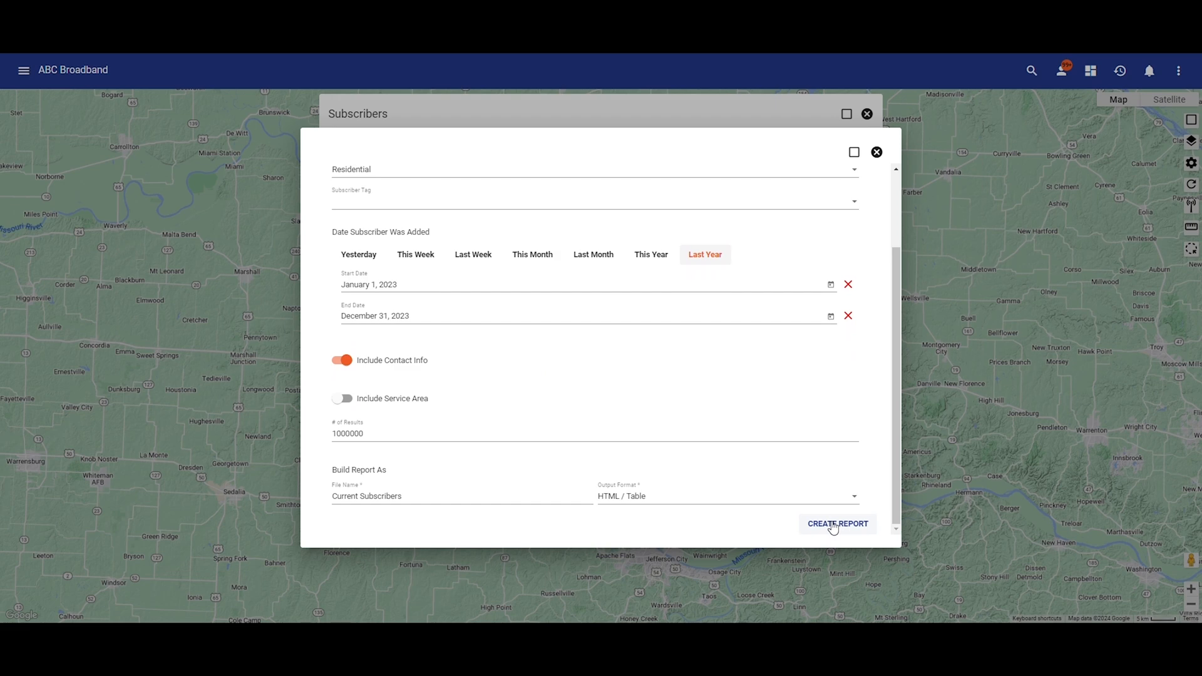
pyautogui.click(833, 524)
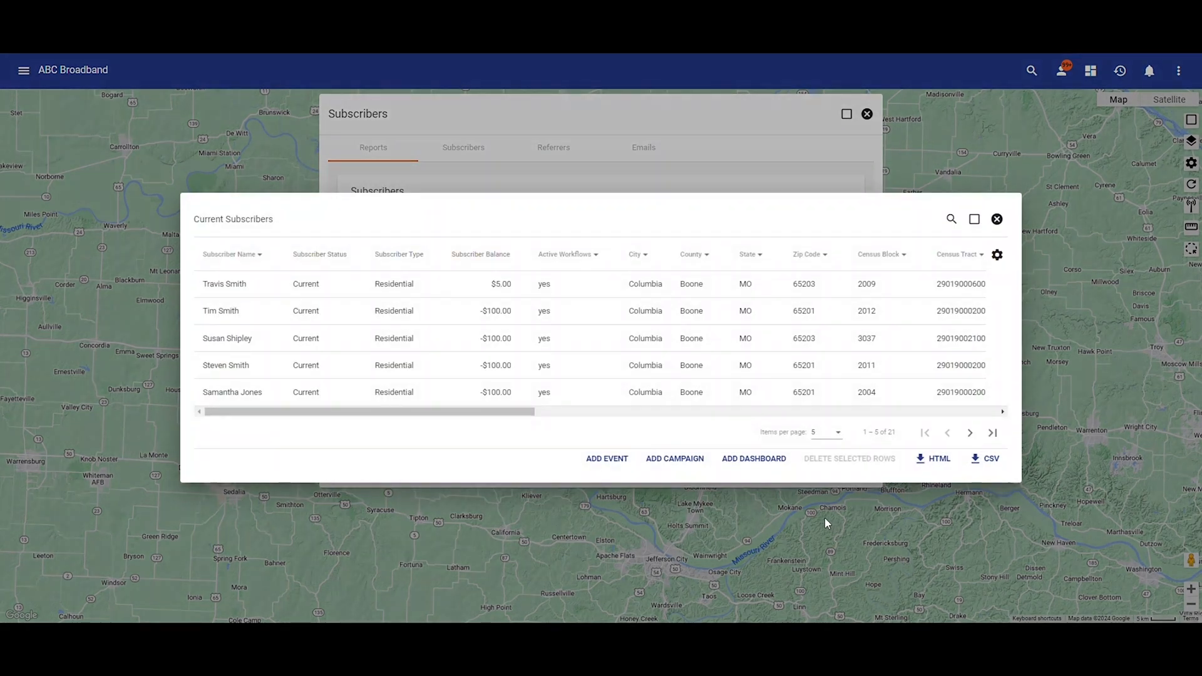
# Add the subscribers in the report to the network event EVT-2404-00105 Power Outage Raintree.
pyautogui.click(614, 464)
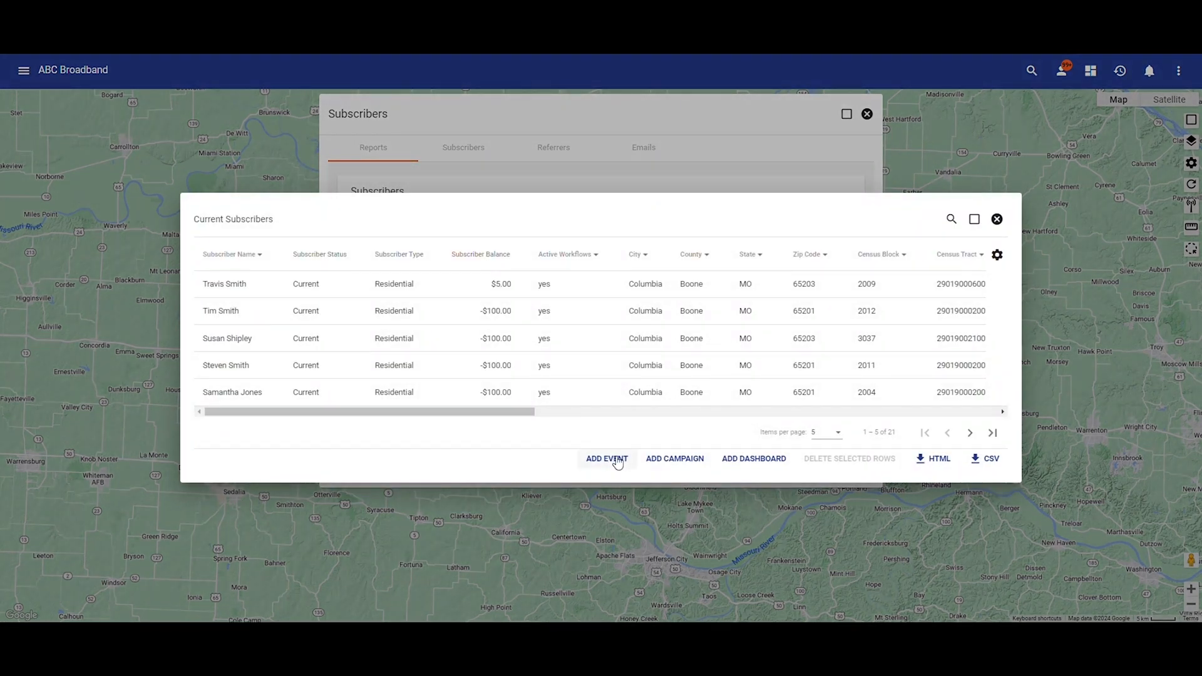
pyautogui.click(488, 342)
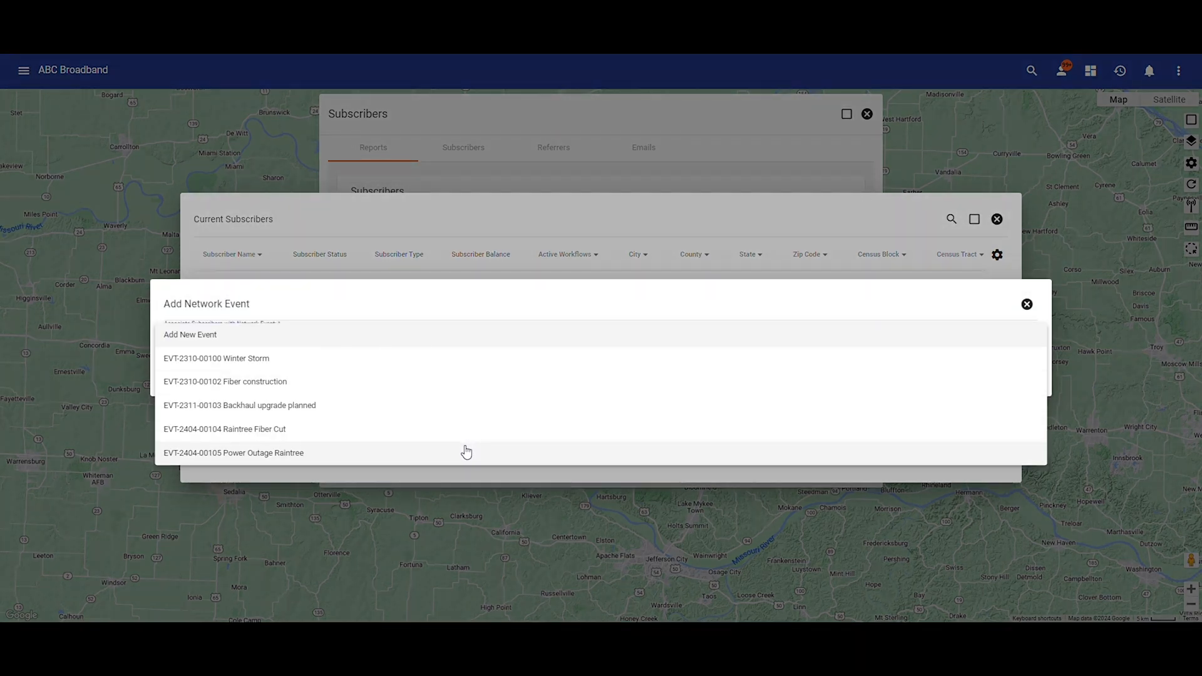
pyautogui.click(467, 451)
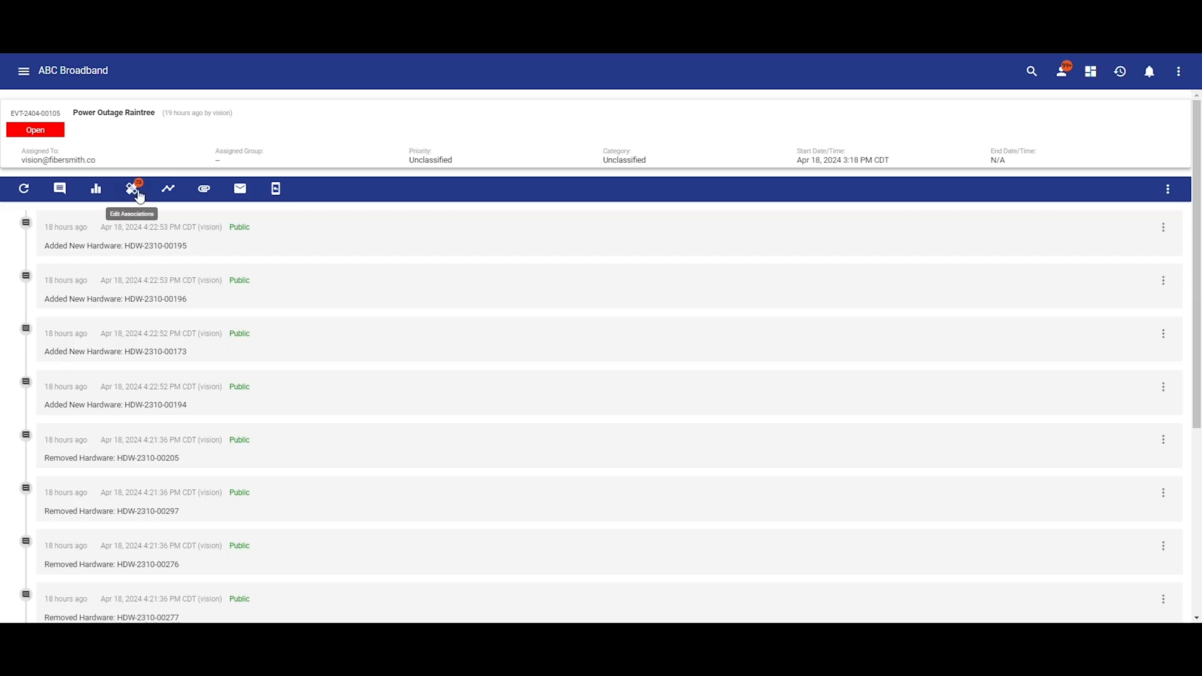
# Start an email to the event's subscribers from the pre-defined Power outage - (Network Event) template.
pyautogui.click(239, 190)
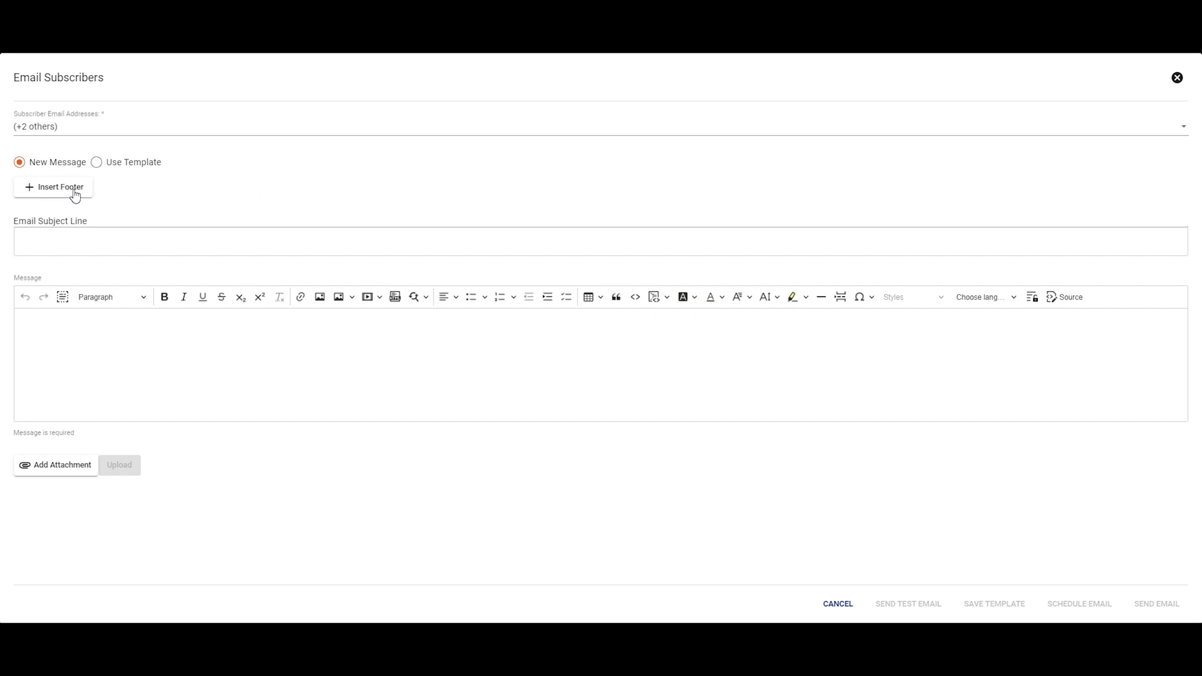
pyautogui.click(109, 164)
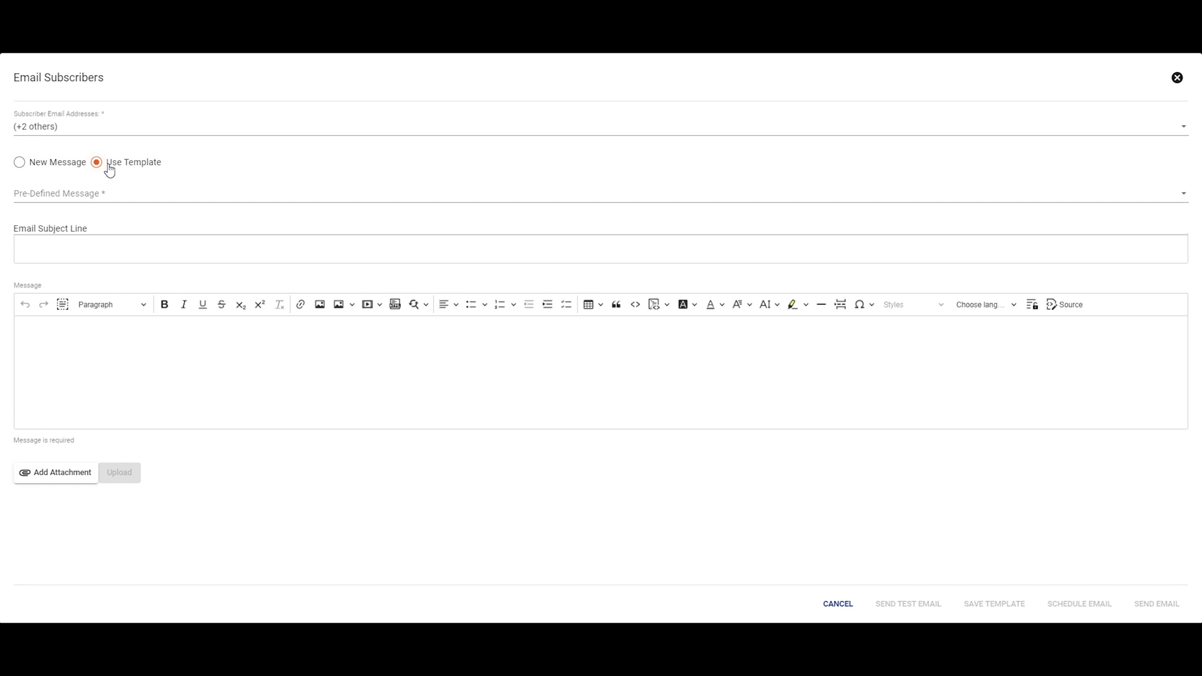
pyautogui.click(105, 193)
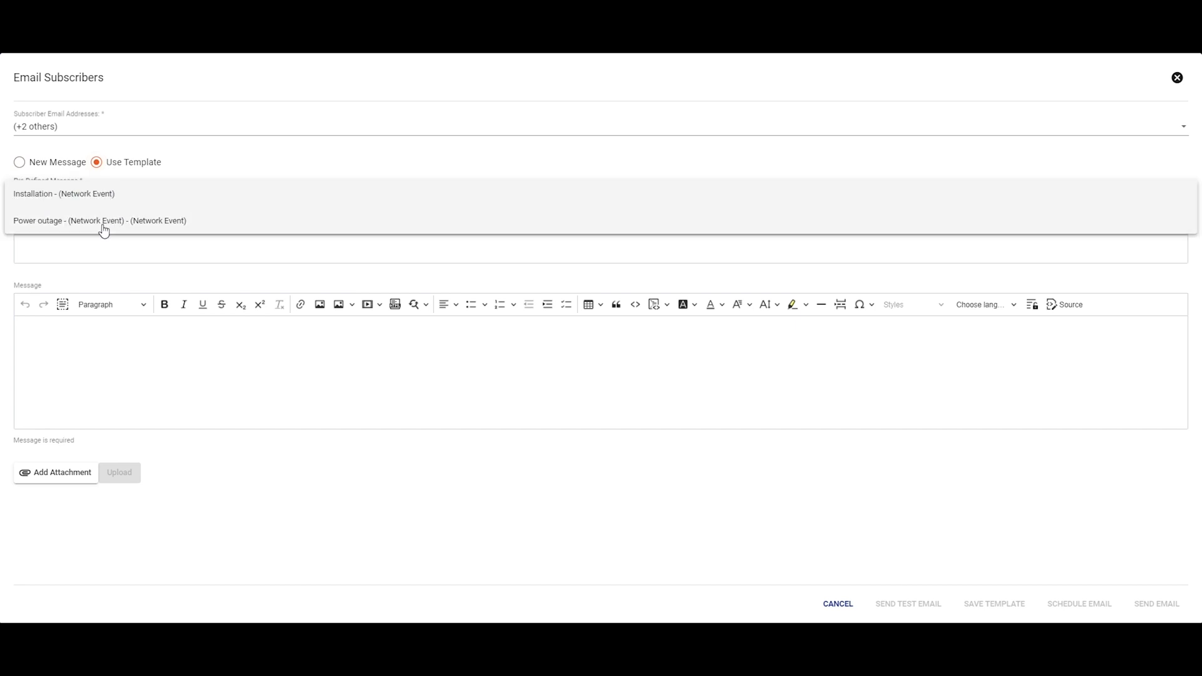
pyautogui.click(104, 223)
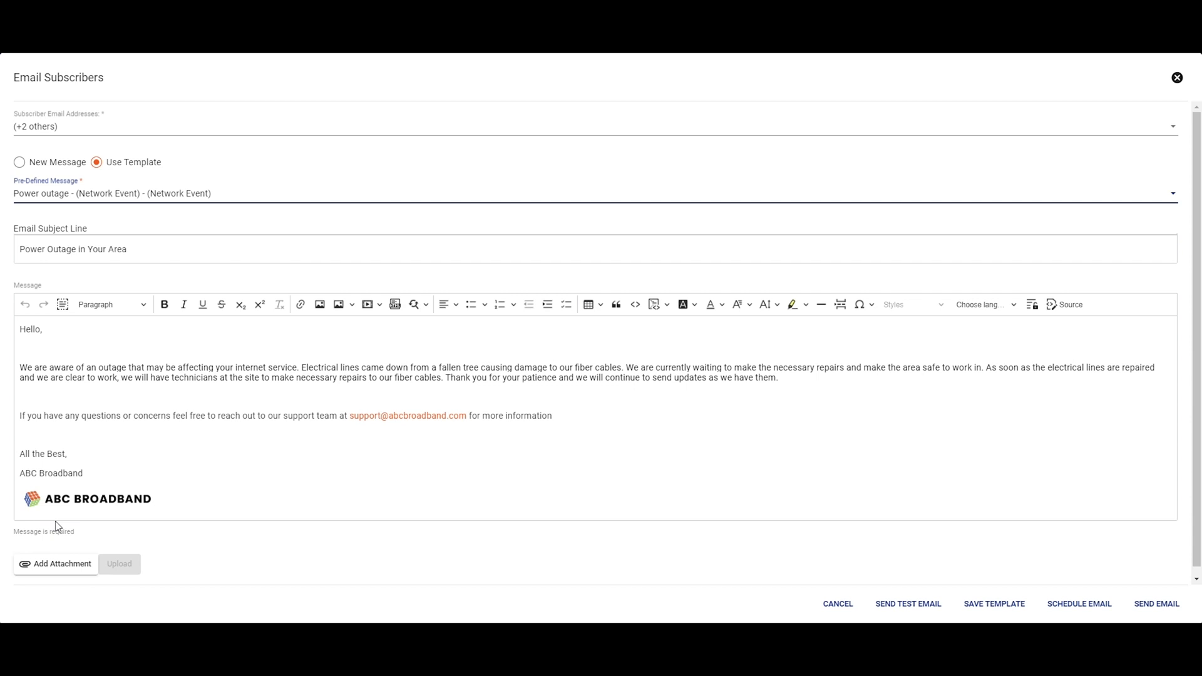
# Insert the #subscriberfullname placeholder after "Hello" in the message and send the email to the subscribers.
pyautogui.scroll(-1, 183, 526)
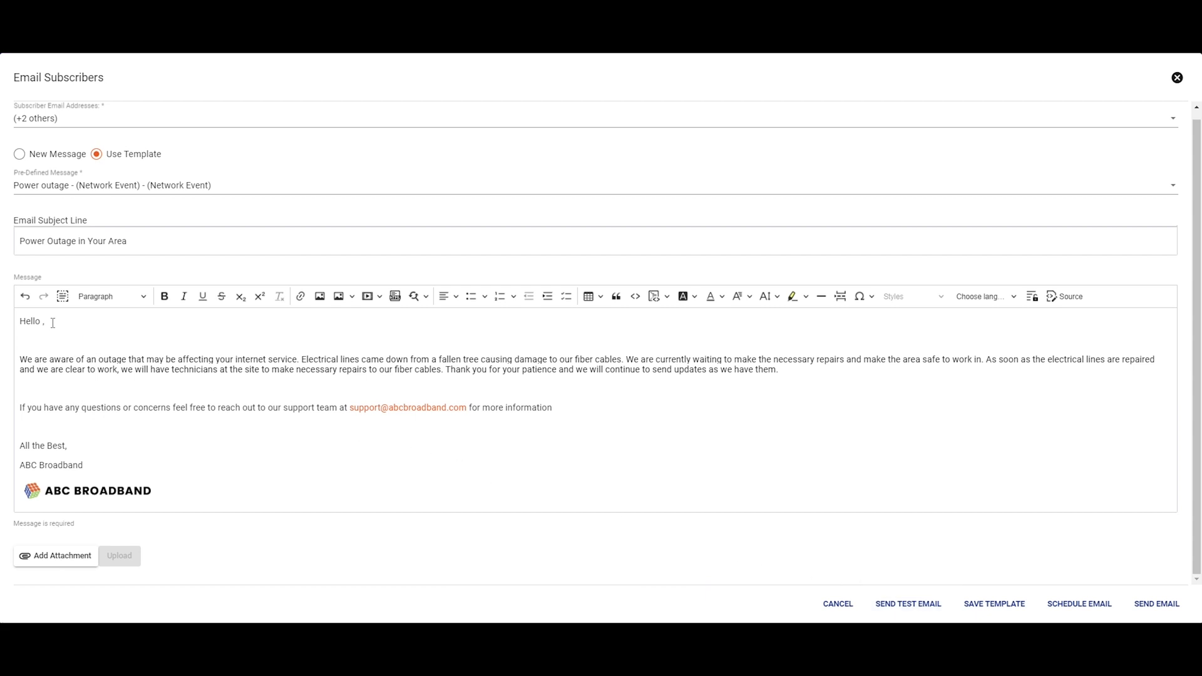
pyautogui.click(41, 320)
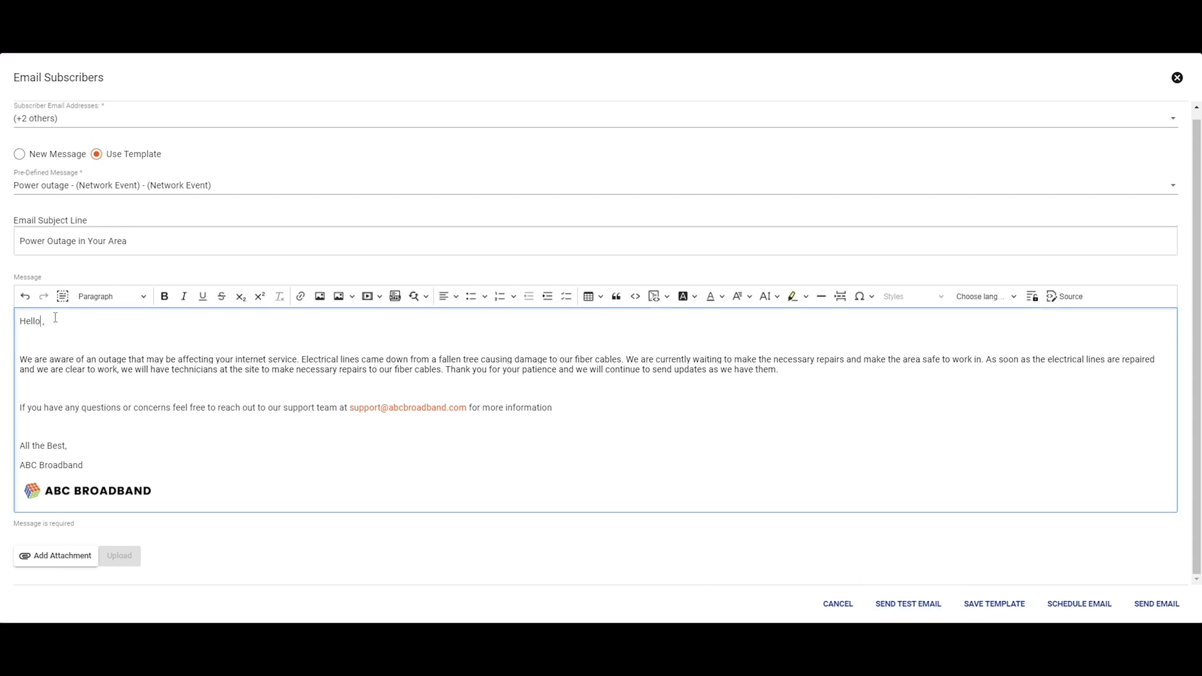
pyautogui.write('#')
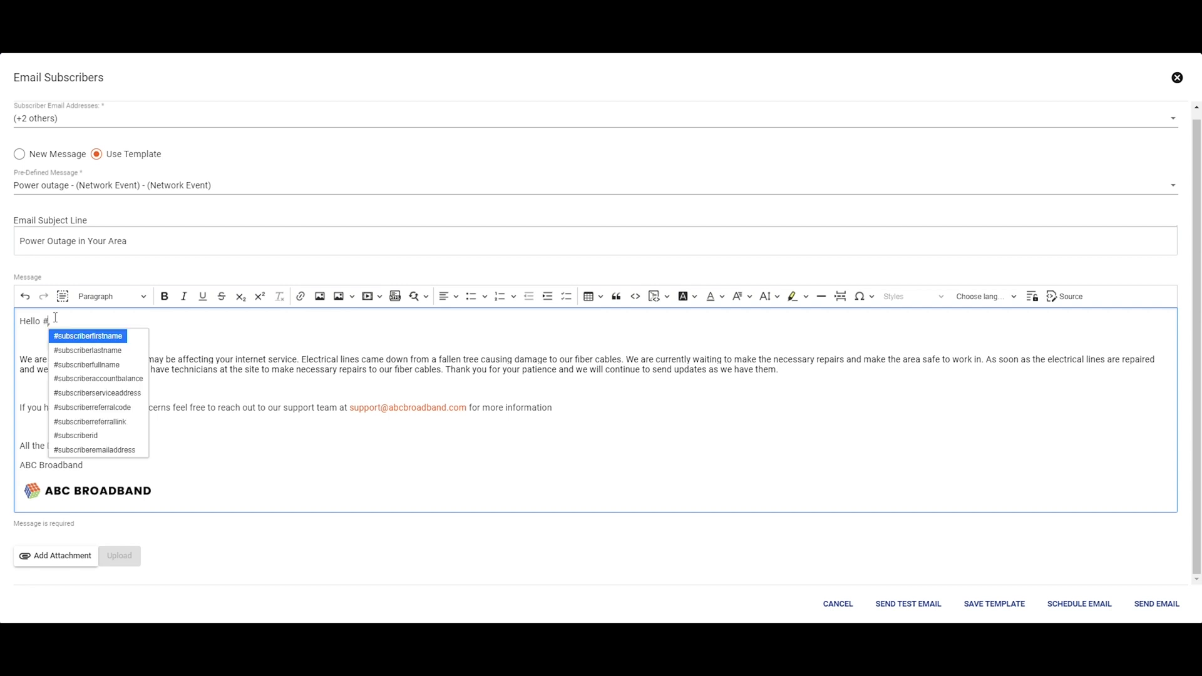
pyautogui.click(87, 365)
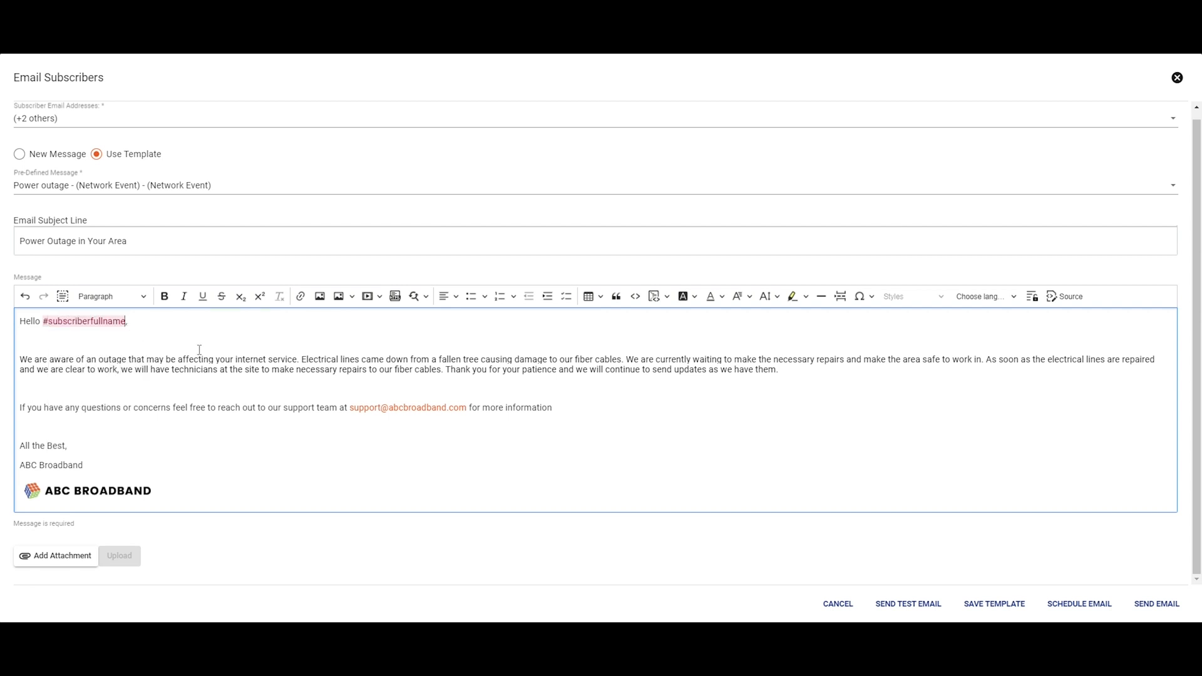
pyautogui.click(1139, 605)
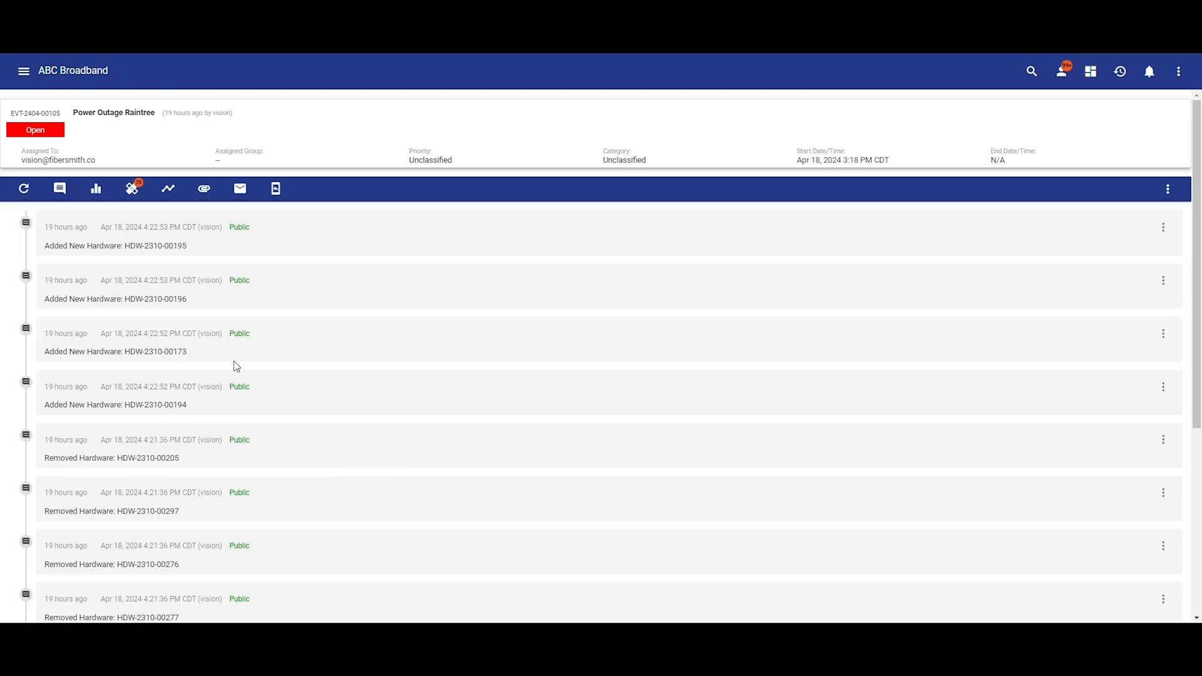
# Set up an SMS to all of the event's associated subscribers, using a pre-defined message template.
pyautogui.click(276, 190)
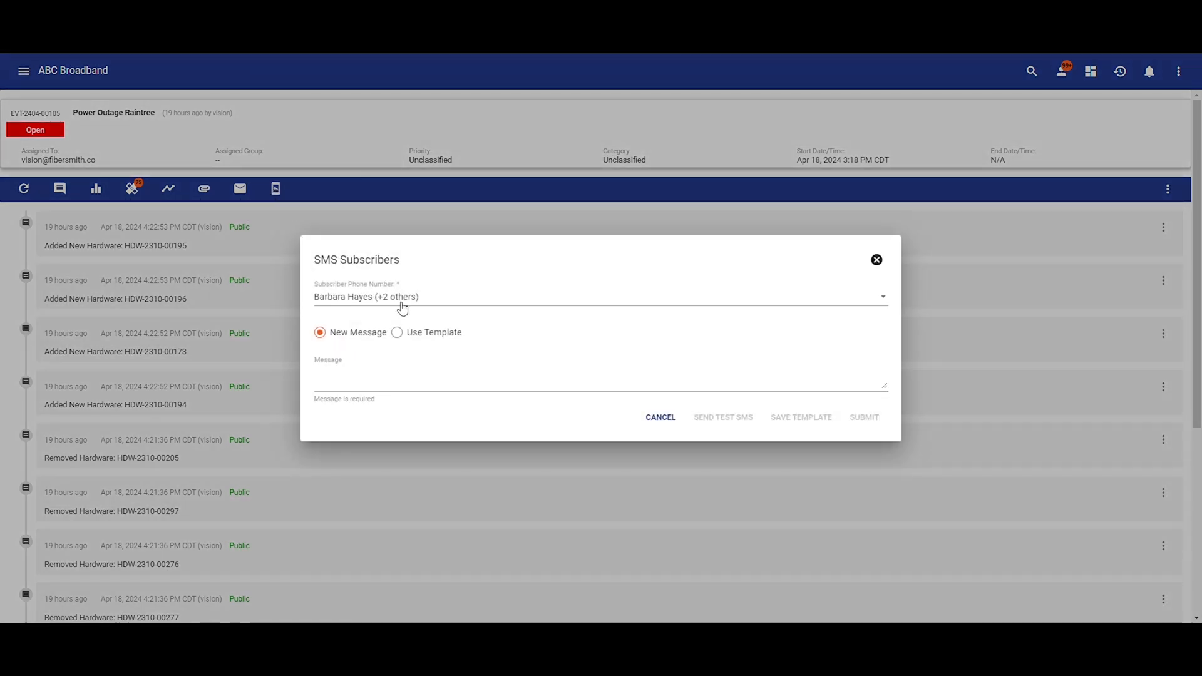
pyautogui.click(503, 297)
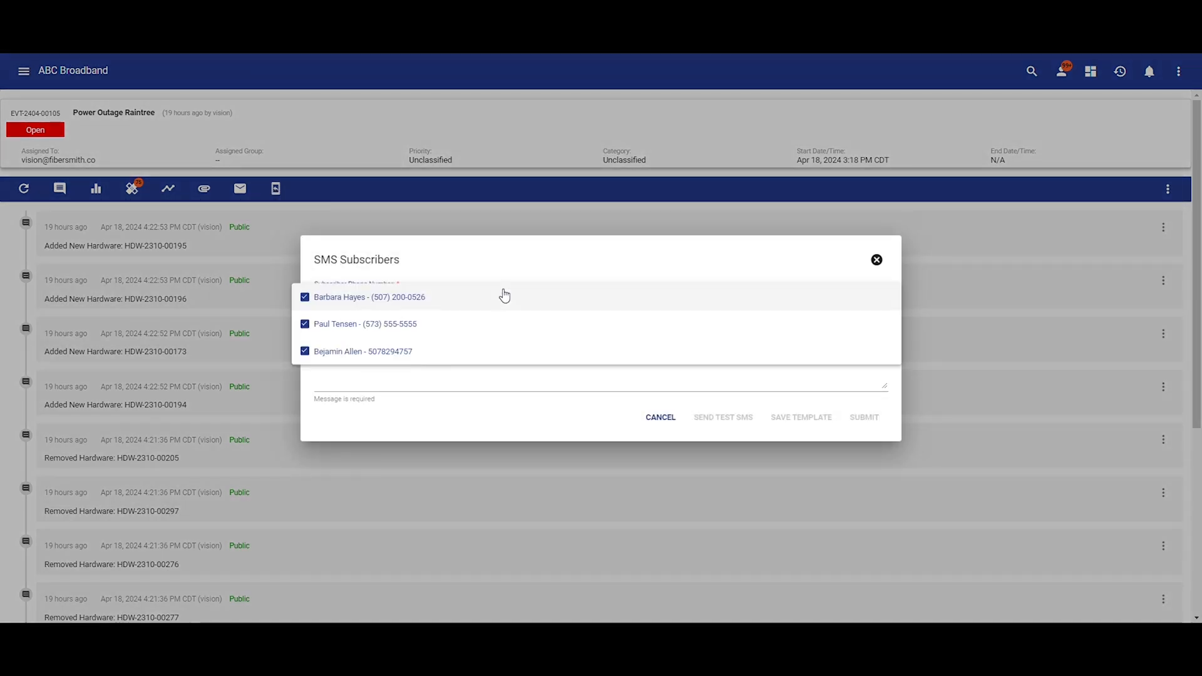
pyautogui.click(453, 386)
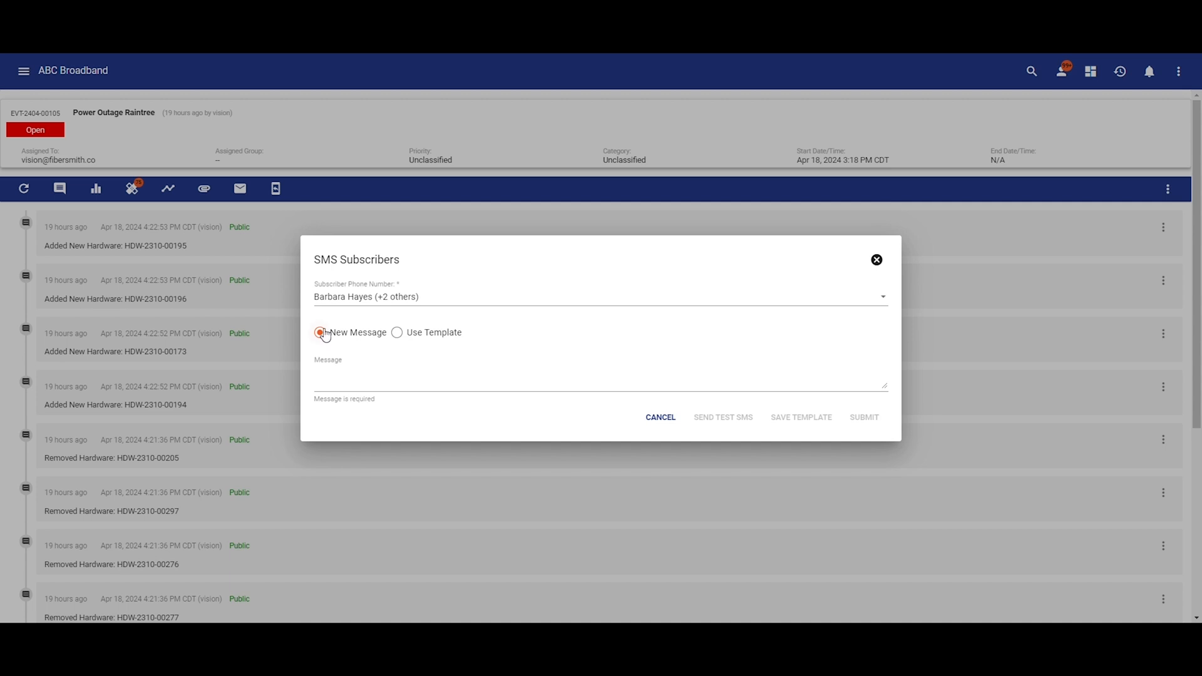
pyautogui.click(324, 383)
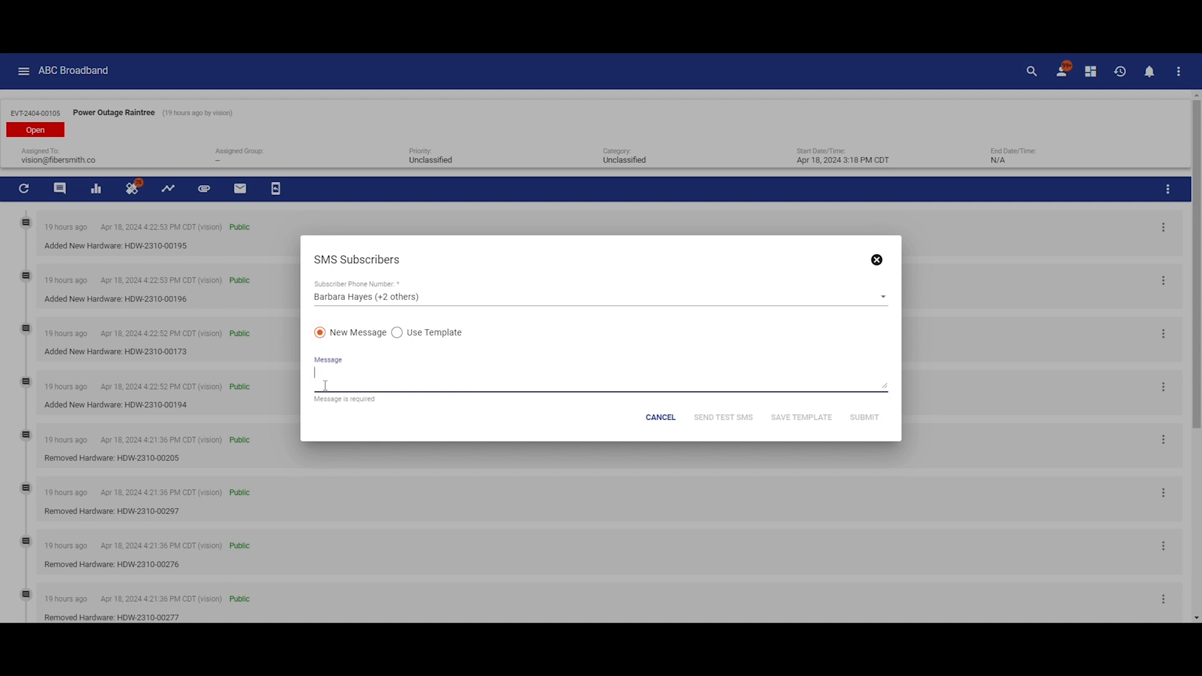
pyautogui.click(412, 340)
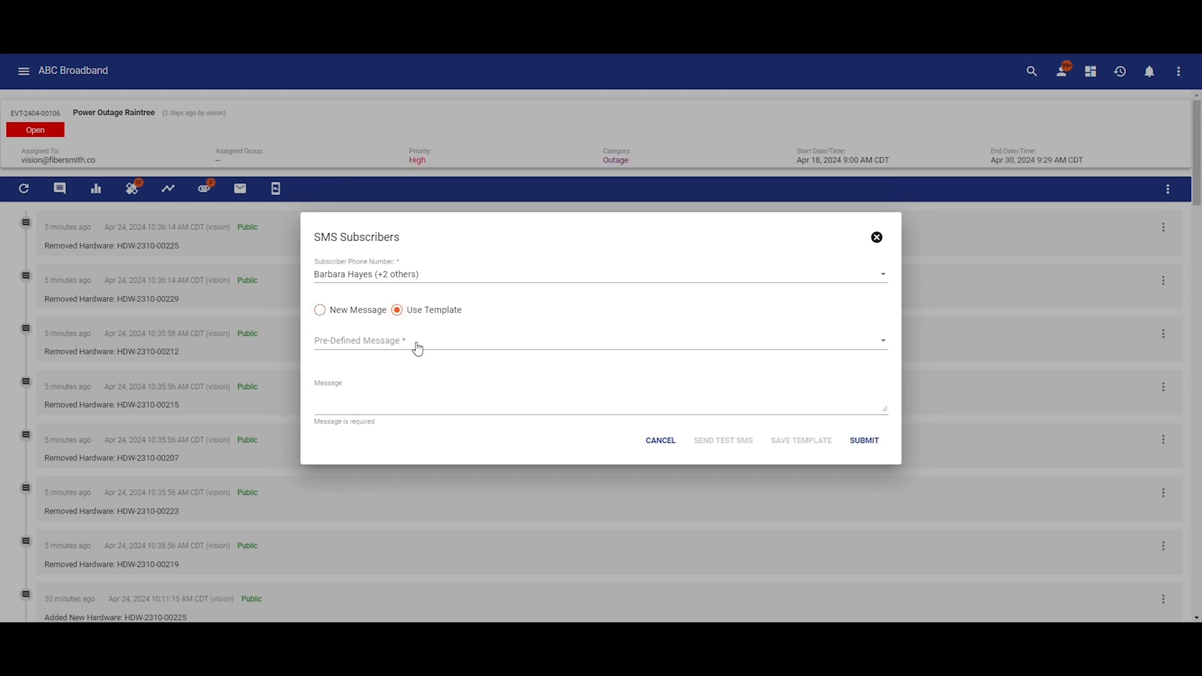
pyautogui.click(418, 348)
pyautogui.click(408, 371)
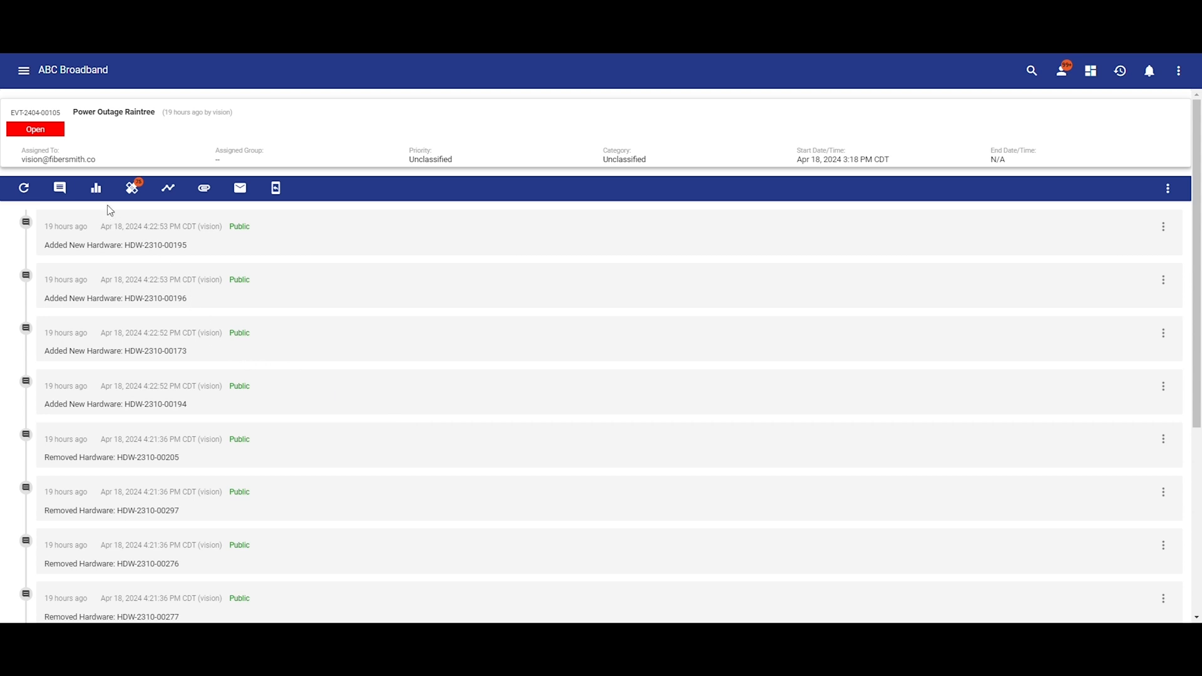
# Open the event's email report and examine the opened, clicked and bounced charts for Fiber Maintenance 2-10-2024.
pyautogui.click(97, 188)
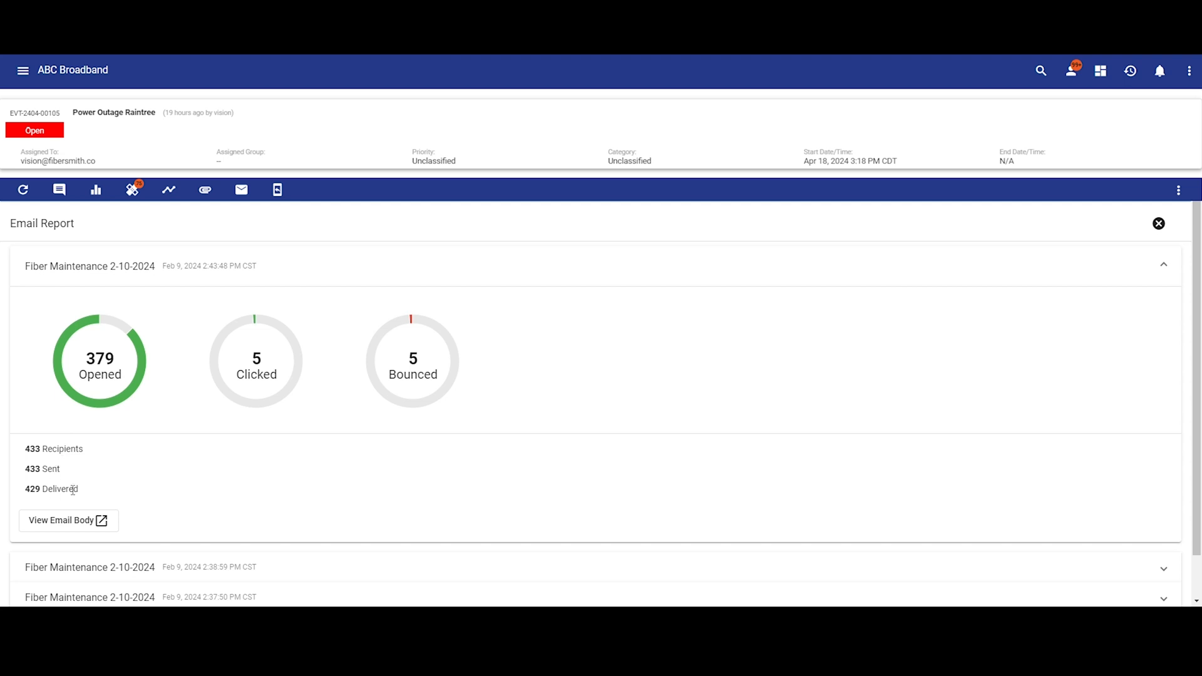
pyautogui.moveTo(373, 376)
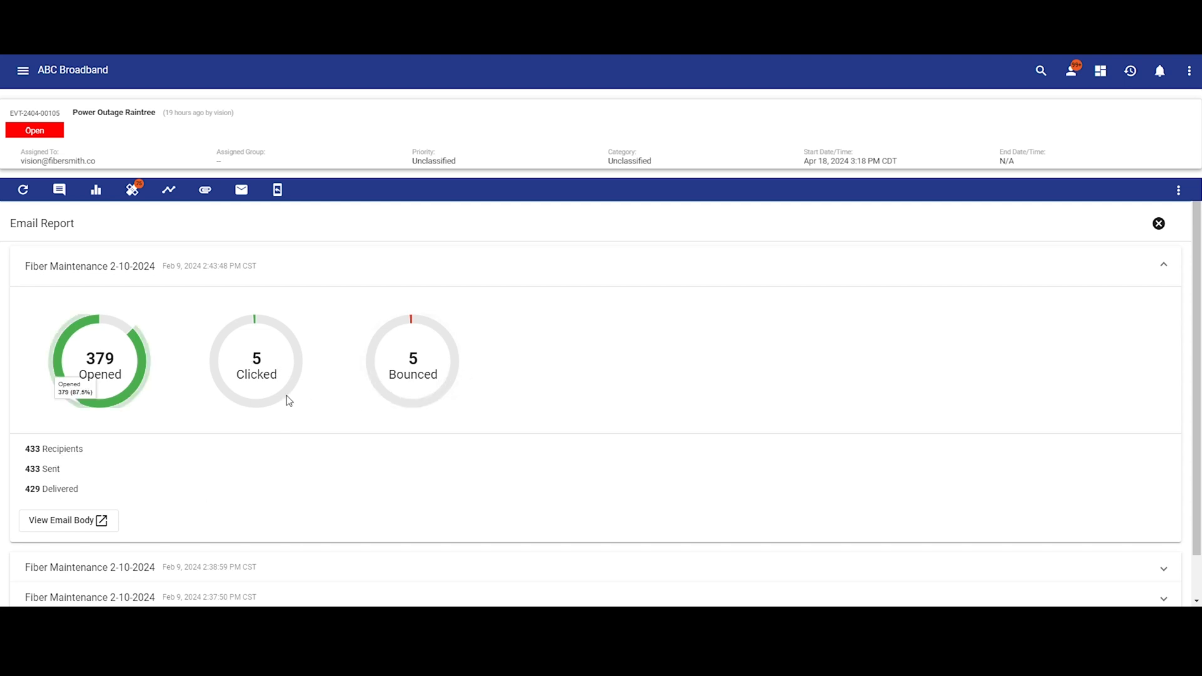
pyautogui.click(146, 361)
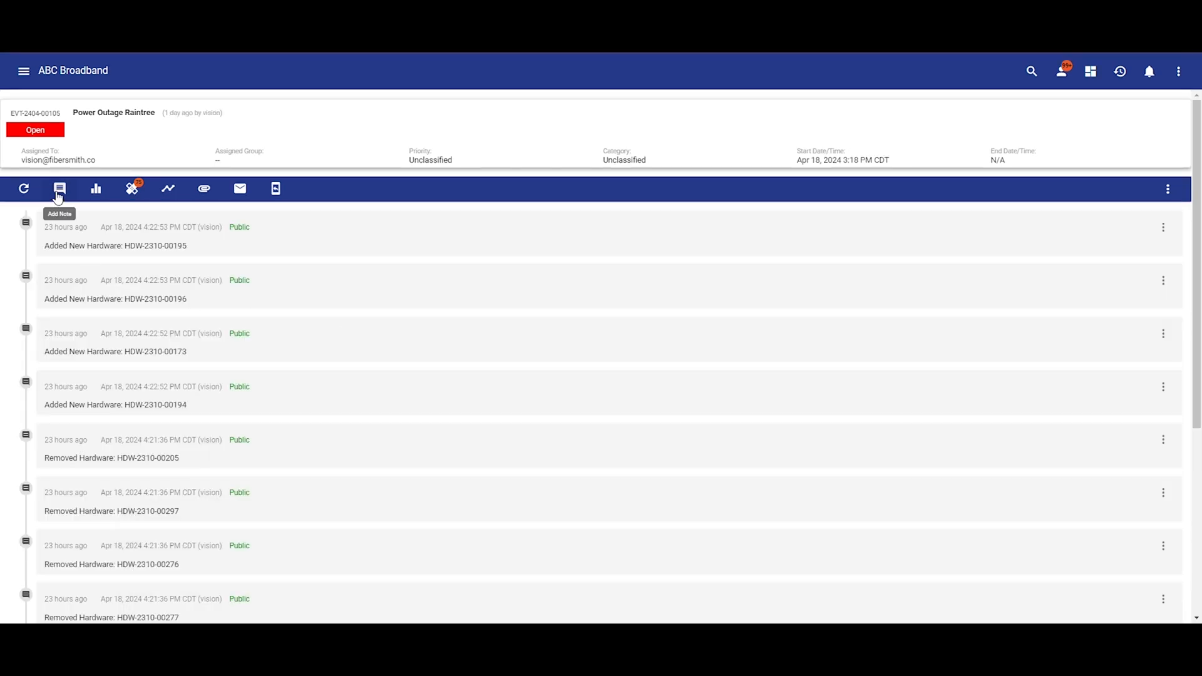
# Add the note "Outage recovered, all subscribers service back on and notified" to the network event.
pyautogui.click(59, 189)
pyautogui.write('Outa')
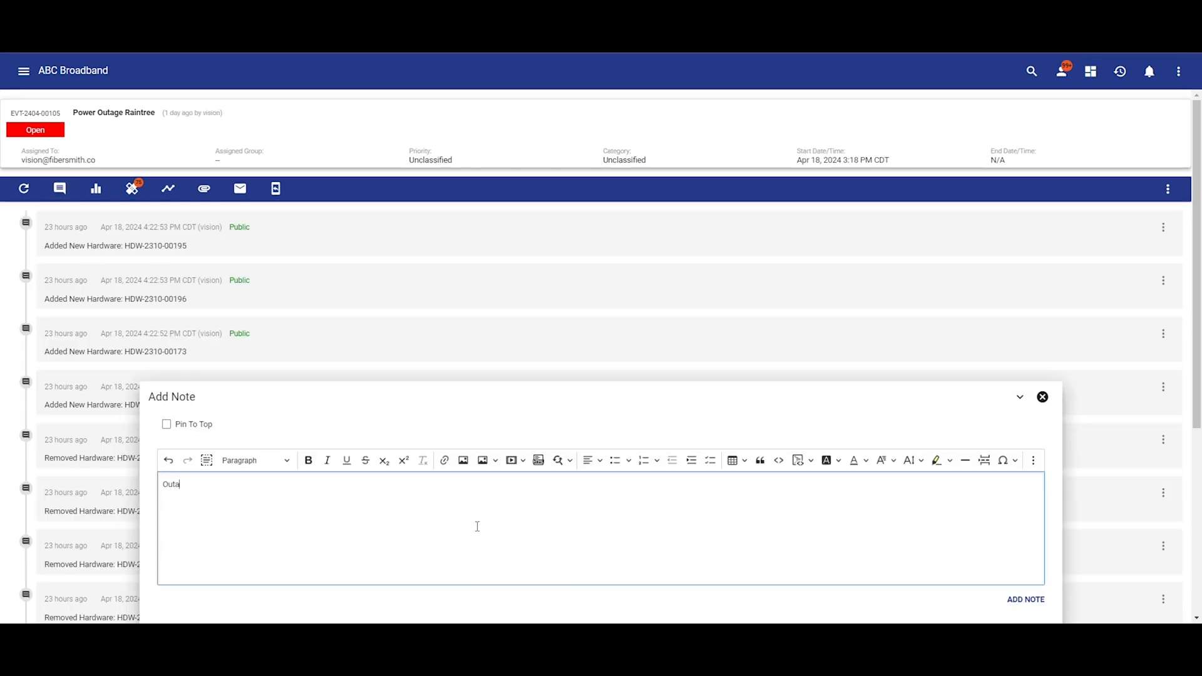
pyautogui.write('ge recovered, all subscribers service back on and notified')
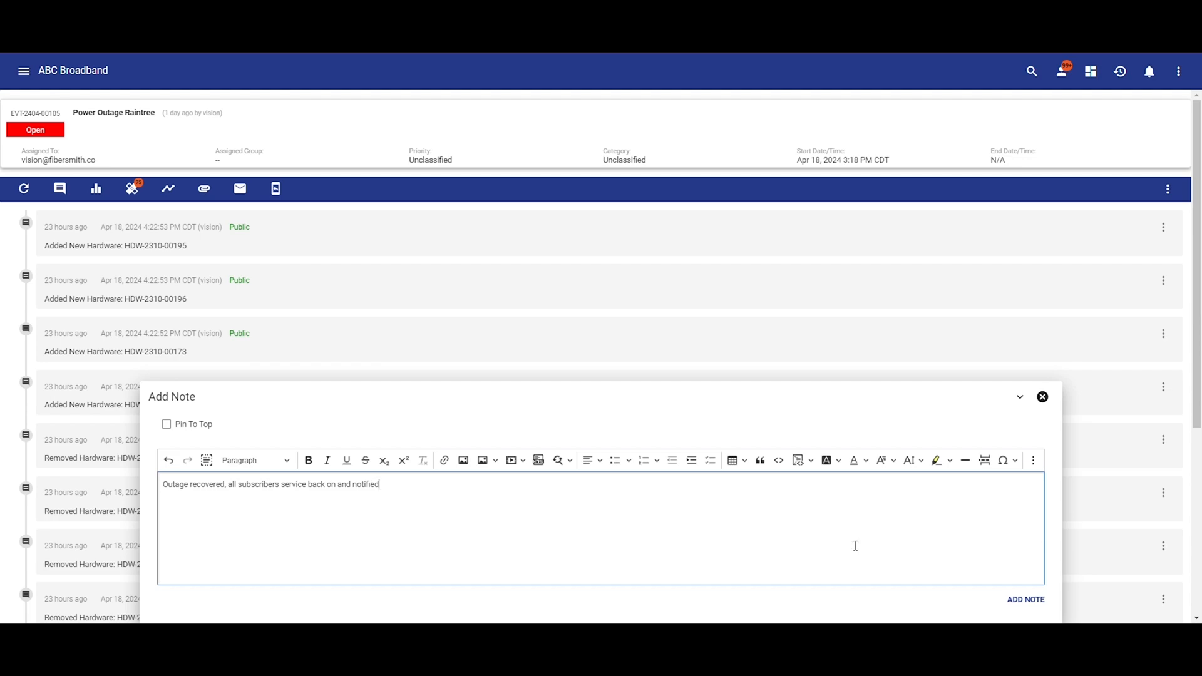
pyautogui.click(1014, 601)
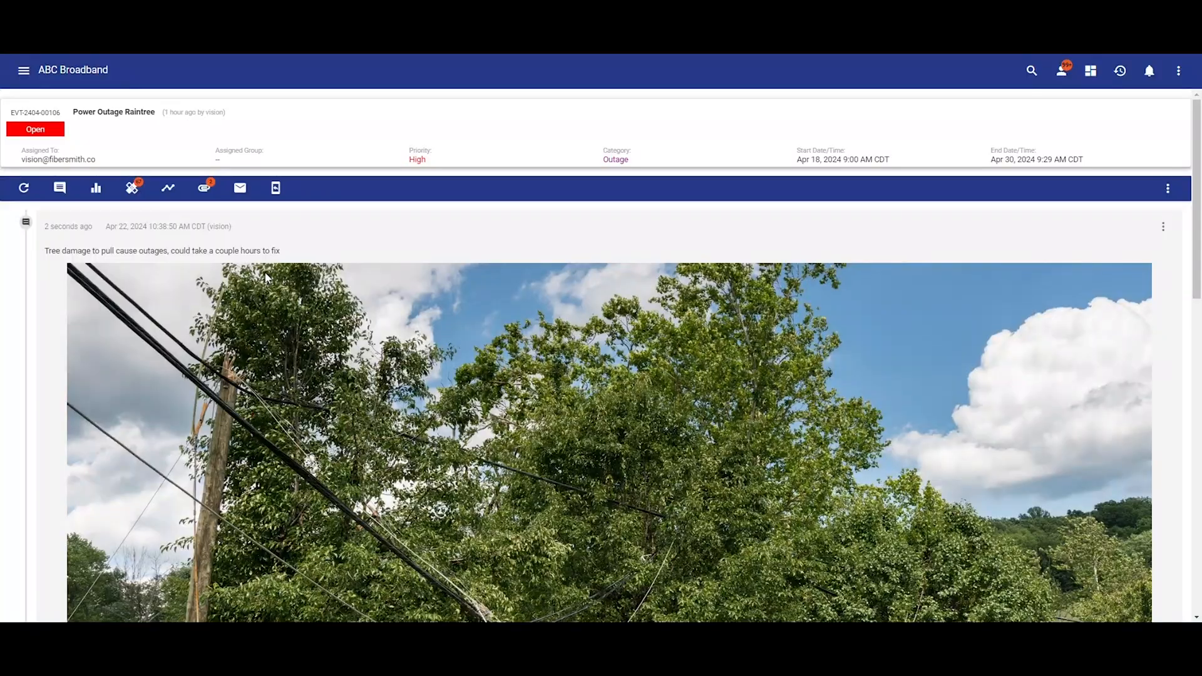
# Review the tree damage note with its photo and the change entries below it in the event's timeline.
pyautogui.scroll(-2, 265, 273)
pyautogui.scroll(-5, 266, 274)
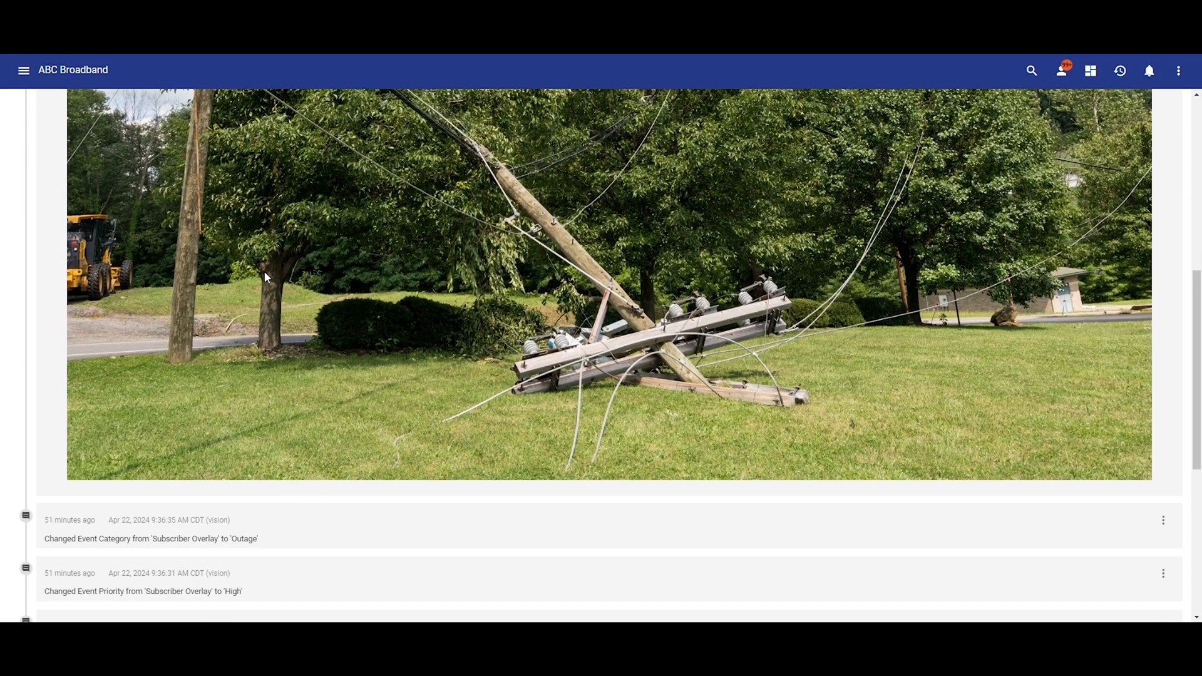
pyautogui.scroll(-1, 264, 272)
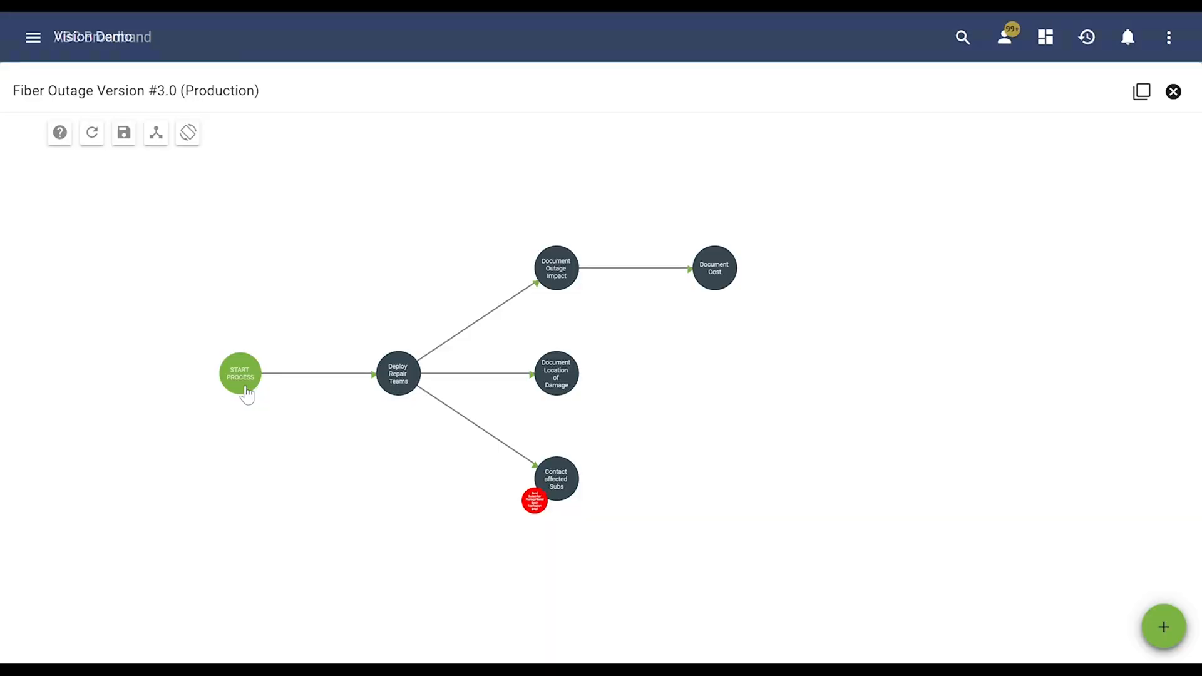
# Examine the Fiber Outage Version #3.0 workflow, including the Contact affected Subs step and its attached notification email action.
pyautogui.scroll(2, 355, 392)
pyautogui.scroll(2, 364, 397)
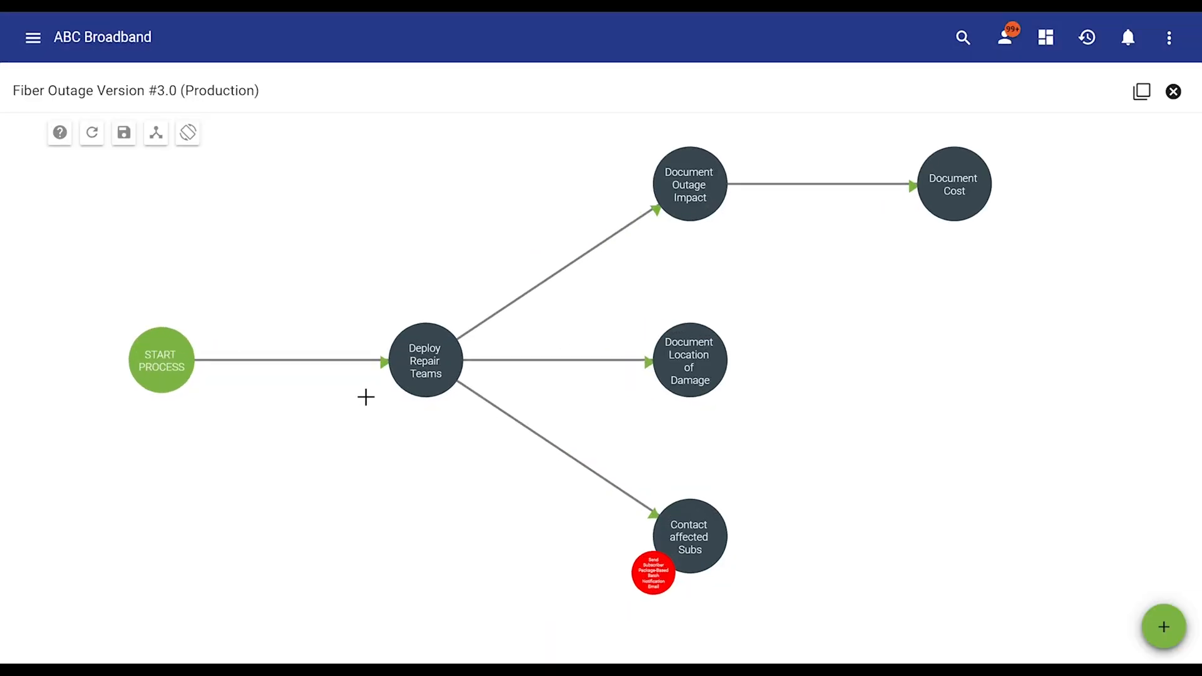
pyautogui.moveTo(460, 443); pyautogui.dragTo(297, 462)
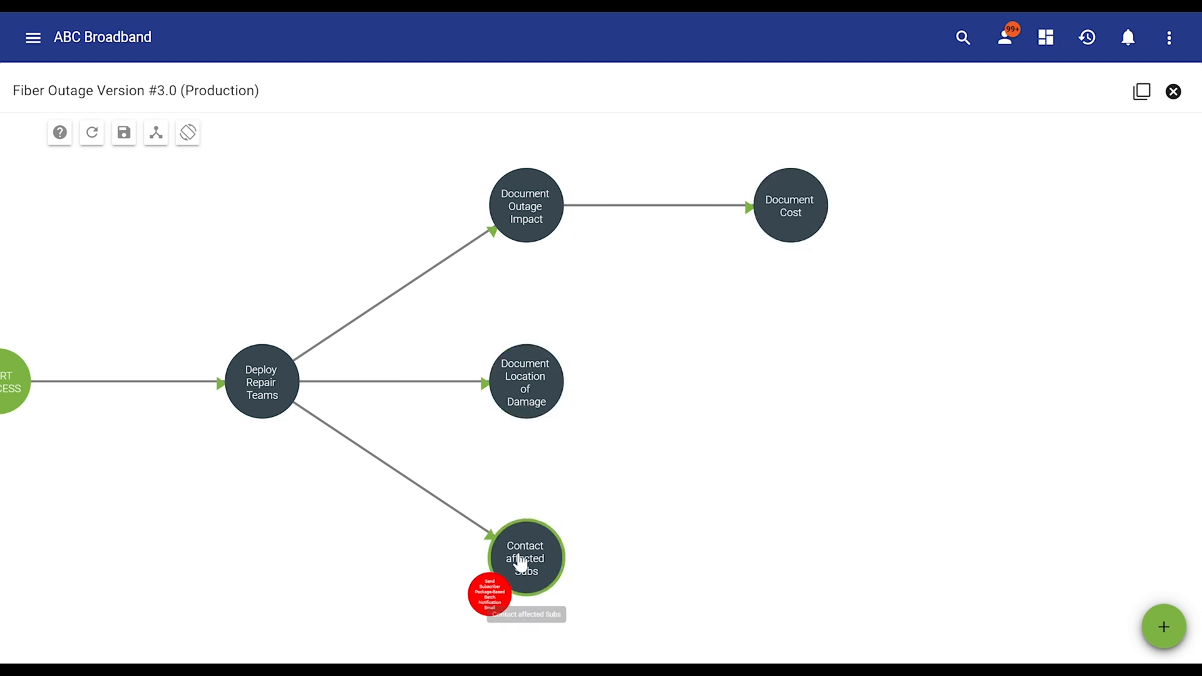
pyautogui.moveTo(499, 598)
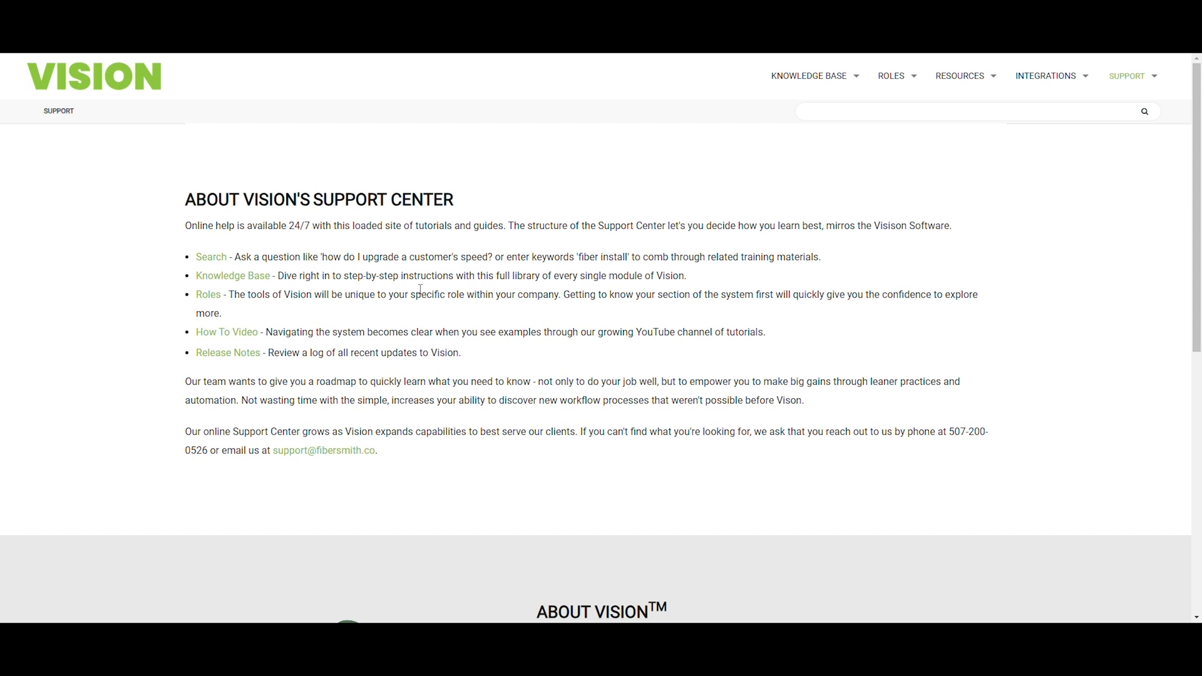
# Read through the About Vision's Support Center page down to the About Vision section.
pyautogui.scroll(-2, 421, 289)
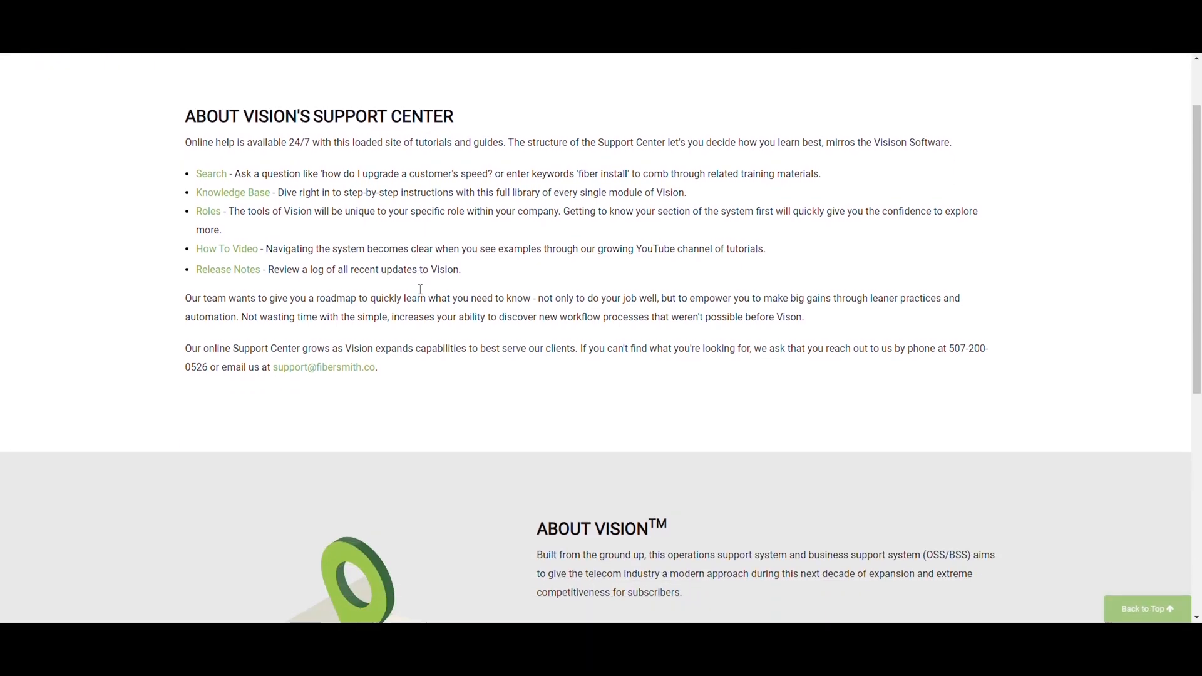
pyautogui.scroll(-2, 420, 290)
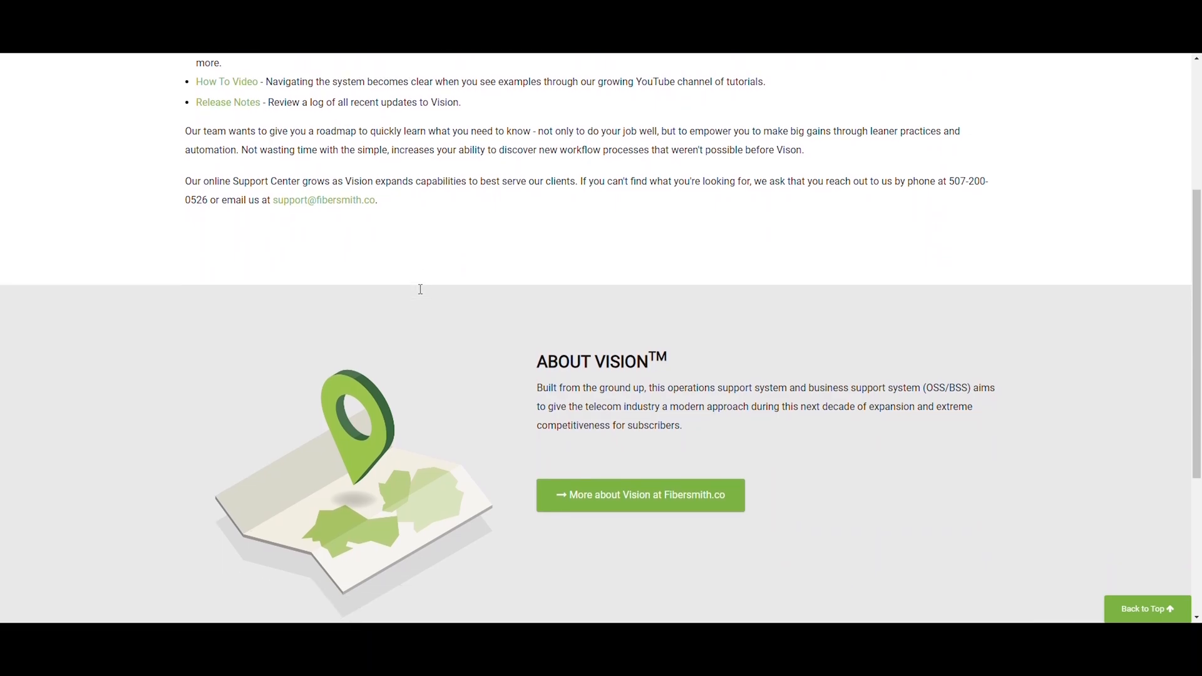
pyautogui.scroll(-1, 421, 290)
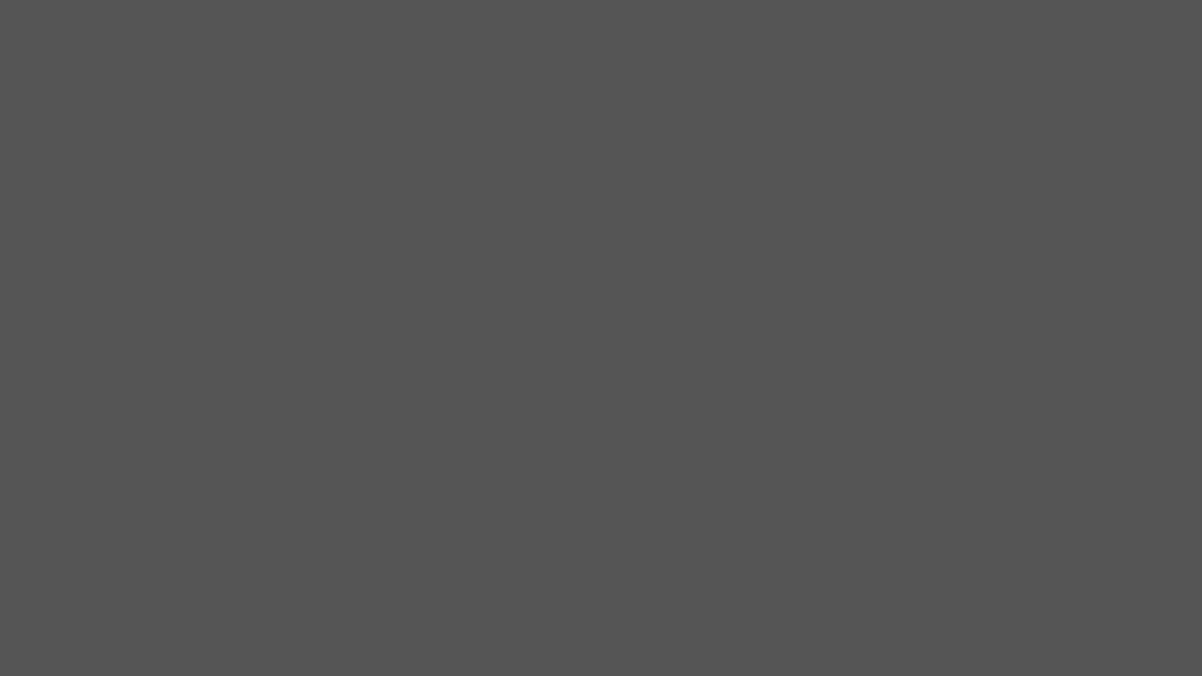